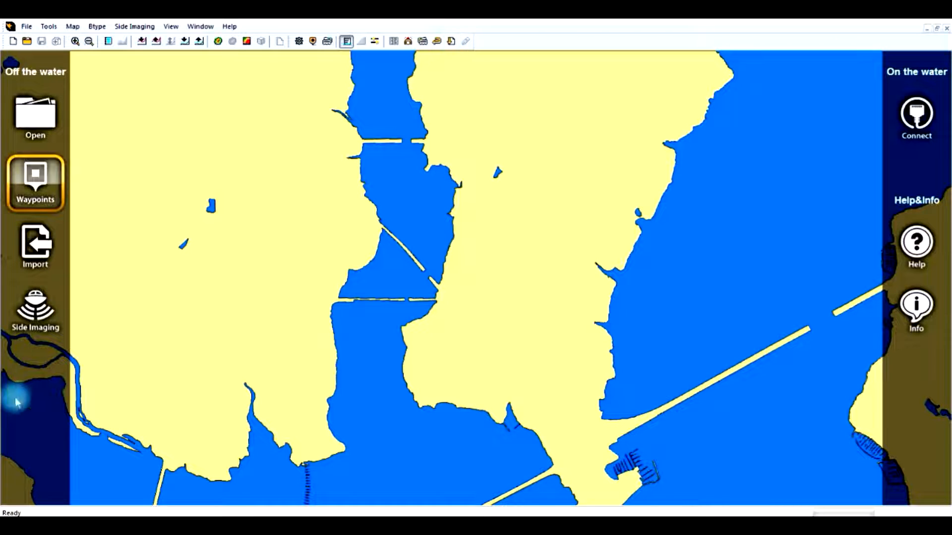
Draw a side-imaging mosaic from R00249.DAT in the Miller - North Record folder
left_click(33, 317)
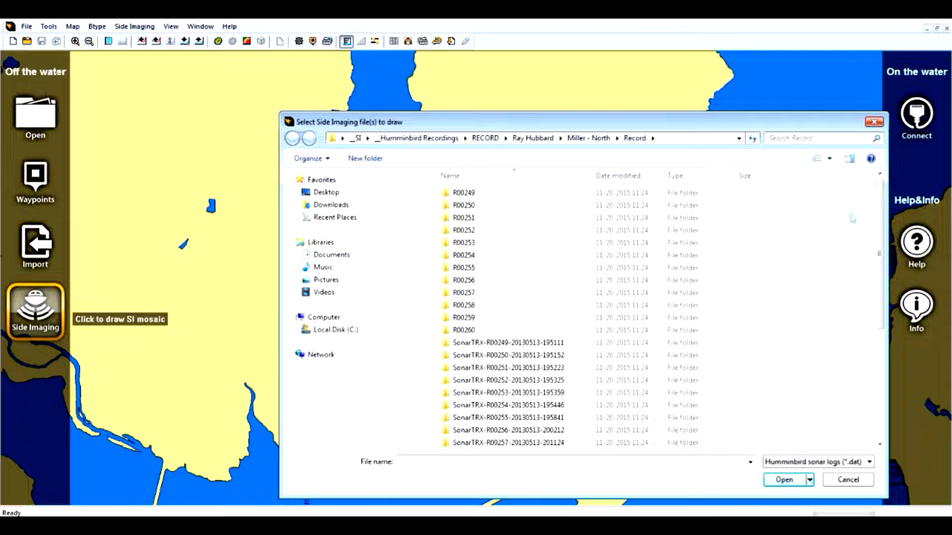
left_click_drag(878, 232, 823, 373)
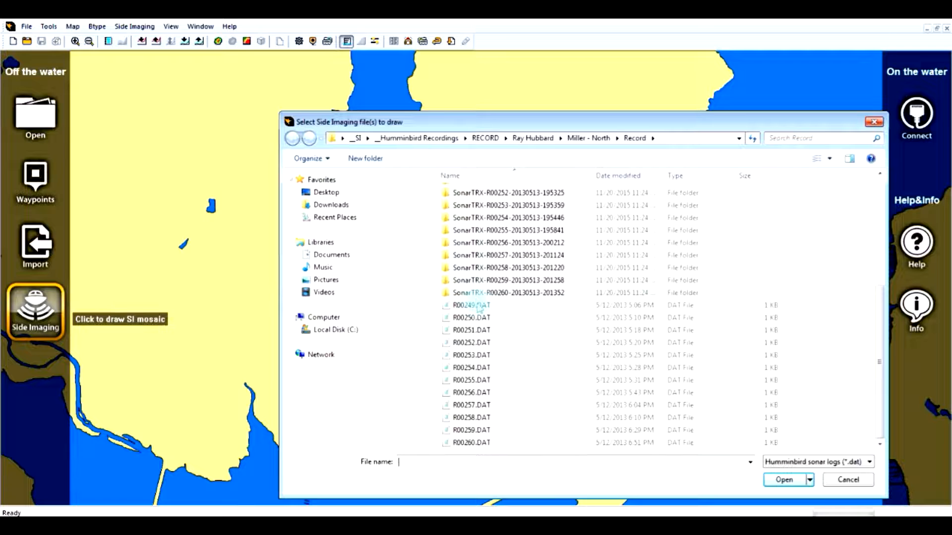
left_click(478, 308)
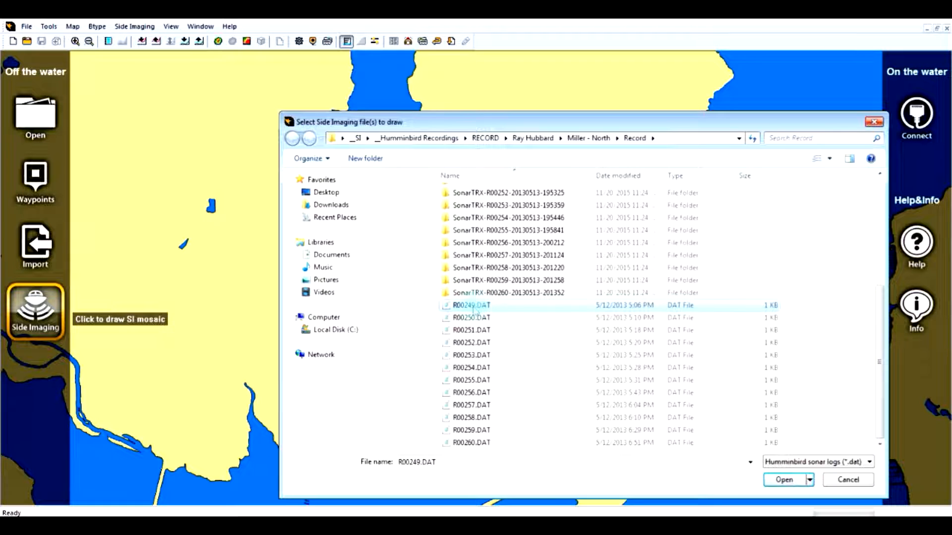
left_click(790, 482)
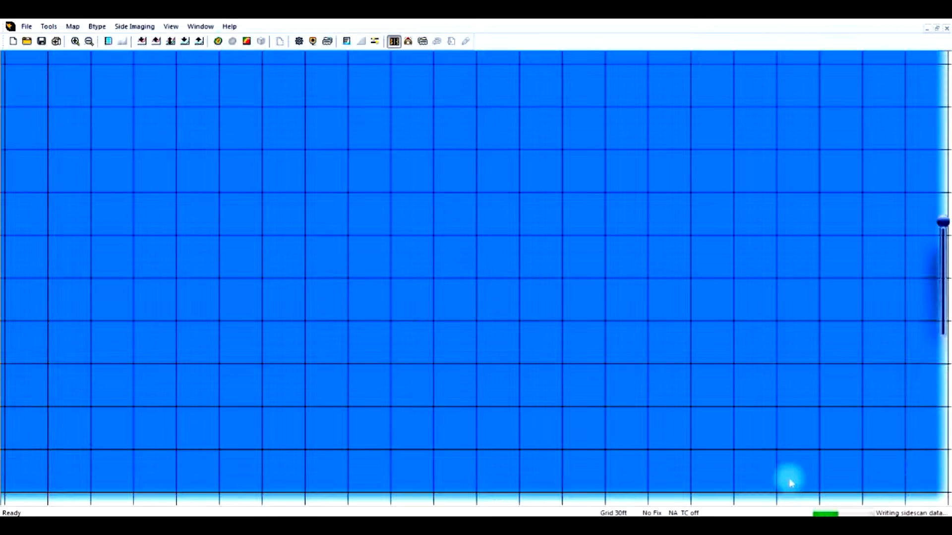
Add R00250.DAT through R00253.DAT to the side-imaging mosaic
scroll(534, 376, "down", 1)
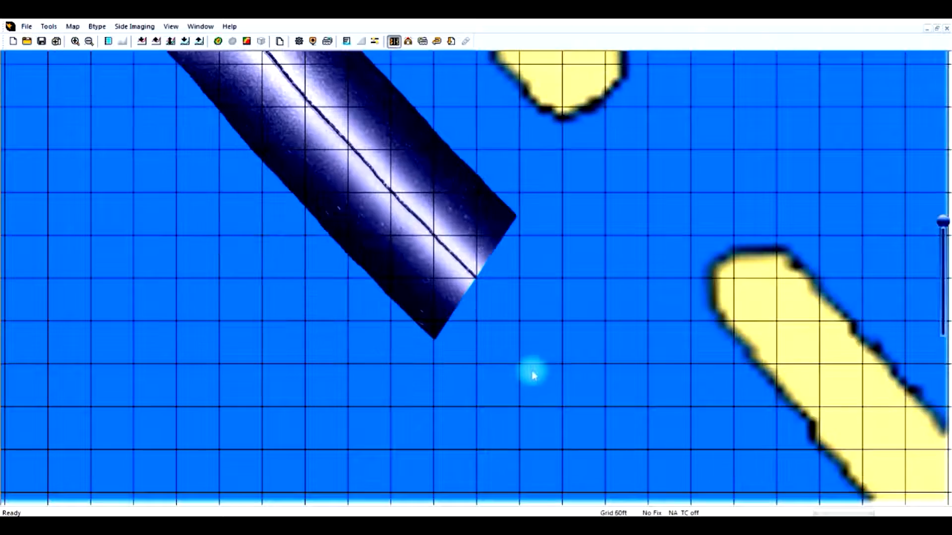
scroll(533, 376, "down", 1)
left_click_drag(440, 261, 609, 491)
scroll(591, 472, "down", 1)
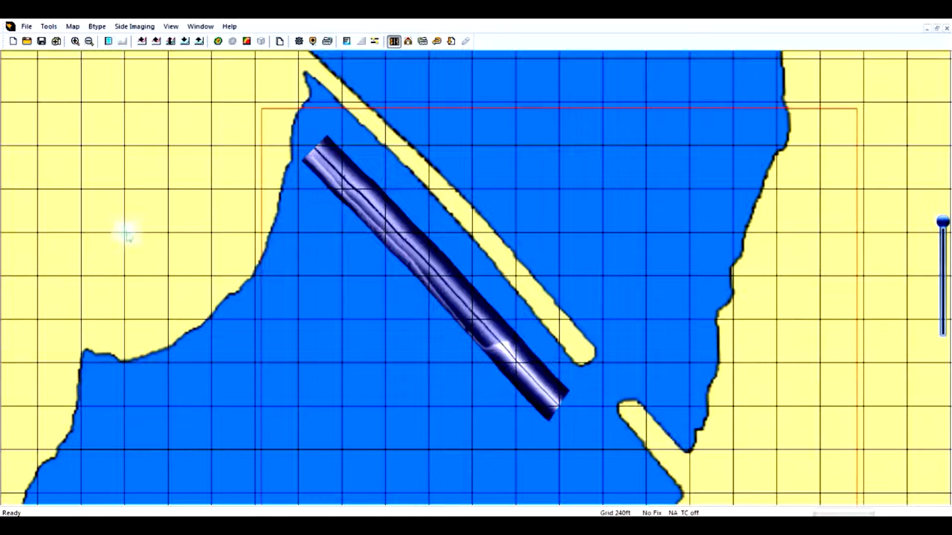
left_click(452, 42)
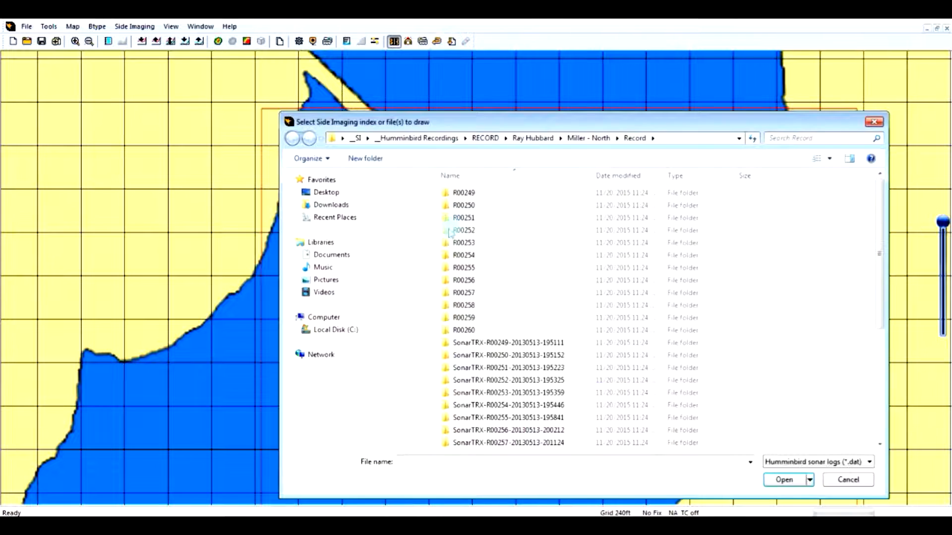
left_click_drag(879, 304, 836, 442)
left_click(474, 318)
left_click(472, 331, "ctrl")
left_click(468, 343, "ctrl")
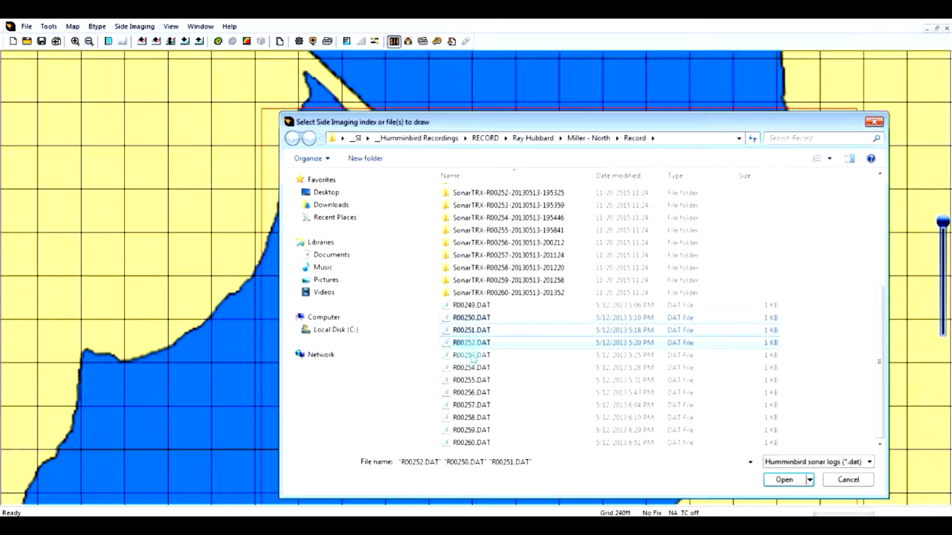
left_click(472, 355, "ctrl")
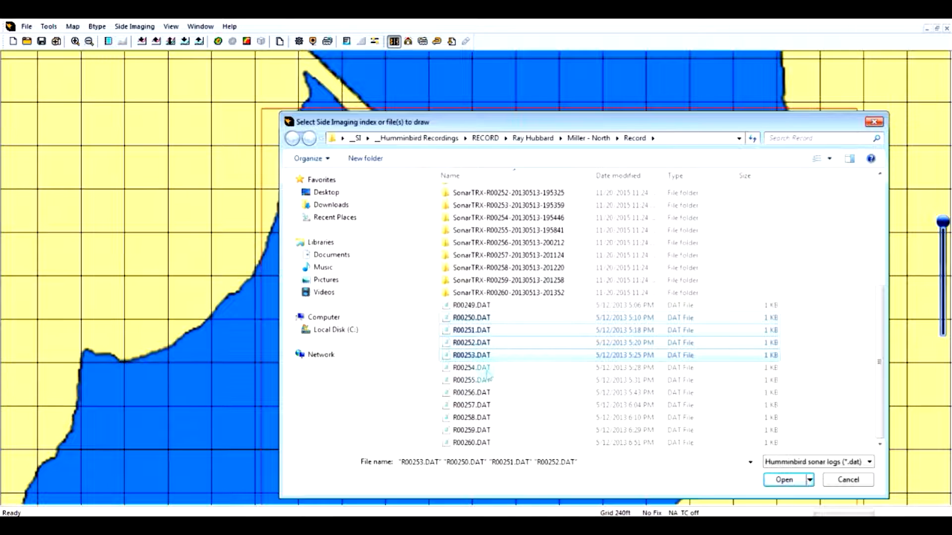
left_click(487, 379)
left_click(475, 318)
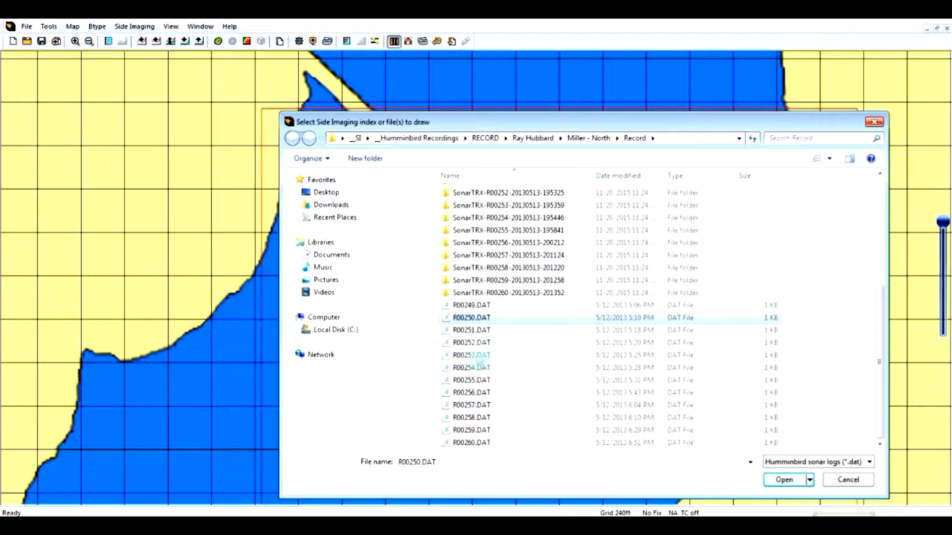
left_click(479, 358, "shift")
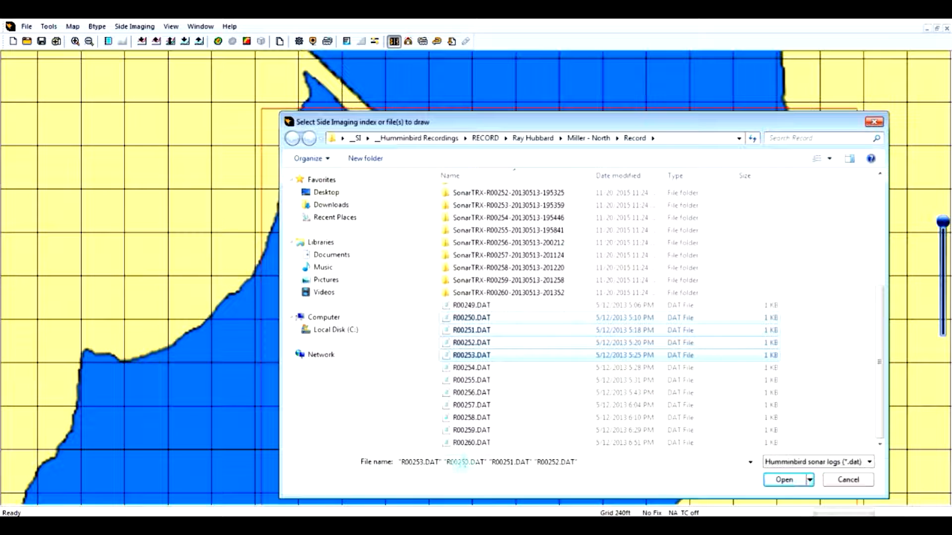
left_click(786, 481)
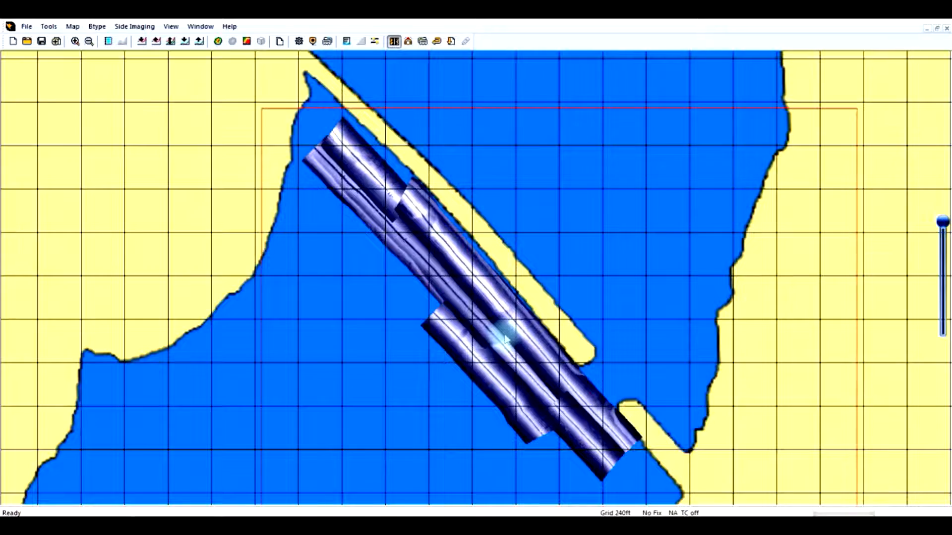
Zoom and pan around the mosaic to examine the overlapping side-imaging passes
scroll(505, 338, "up", 1)
left_click_drag(452, 326, 524, 283)
scroll(527, 281, "up", 2)
left_click_drag(549, 217, 578, 471)
left_click_drag(463, 306, 606, 500)
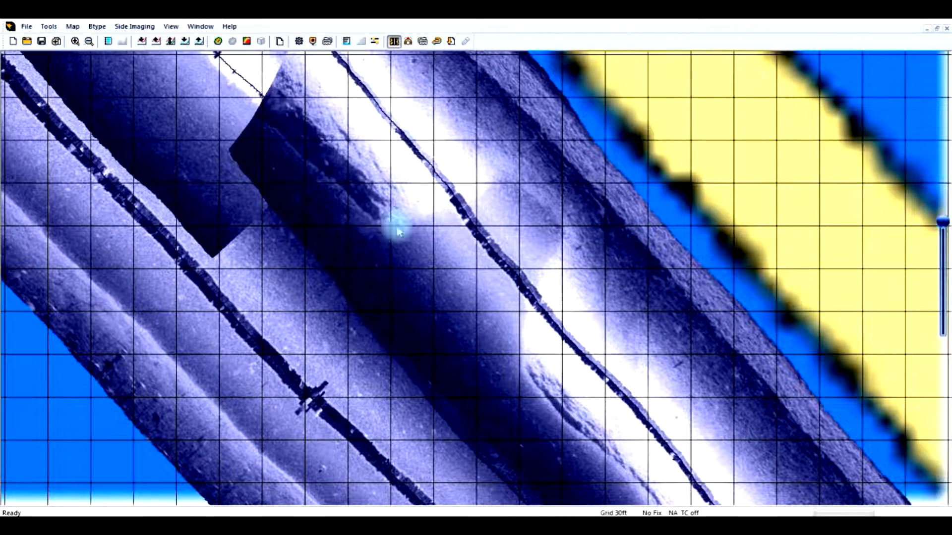
scroll(539, 380, "down", 2)
left_click_drag(540, 380, 461, 188)
left_click_drag(578, 356, 553, 304)
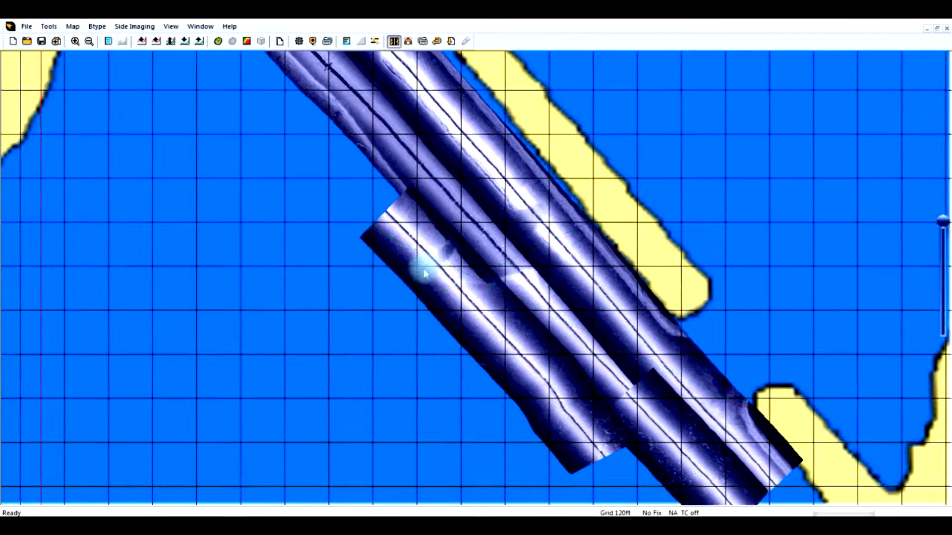
left_click_drag(665, 382, 574, 300)
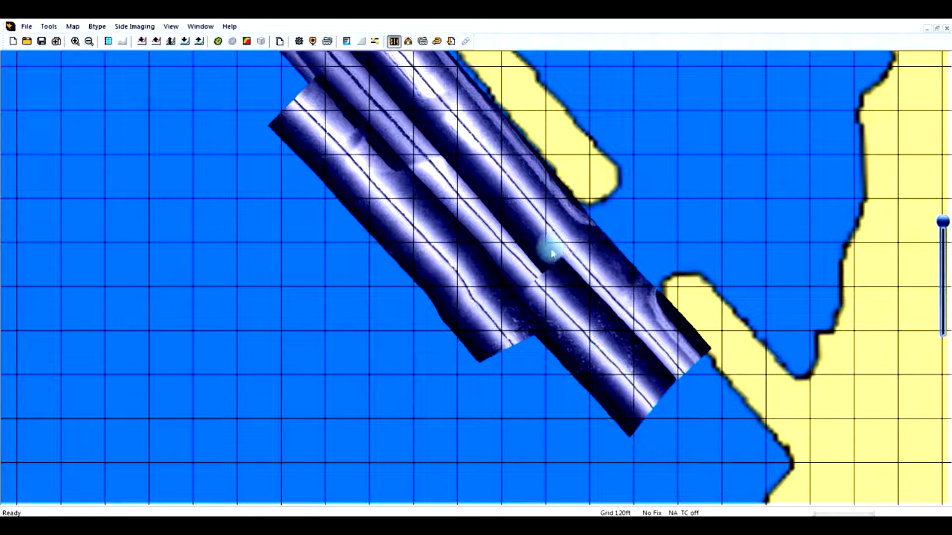
scroll(552, 253, "down", 2)
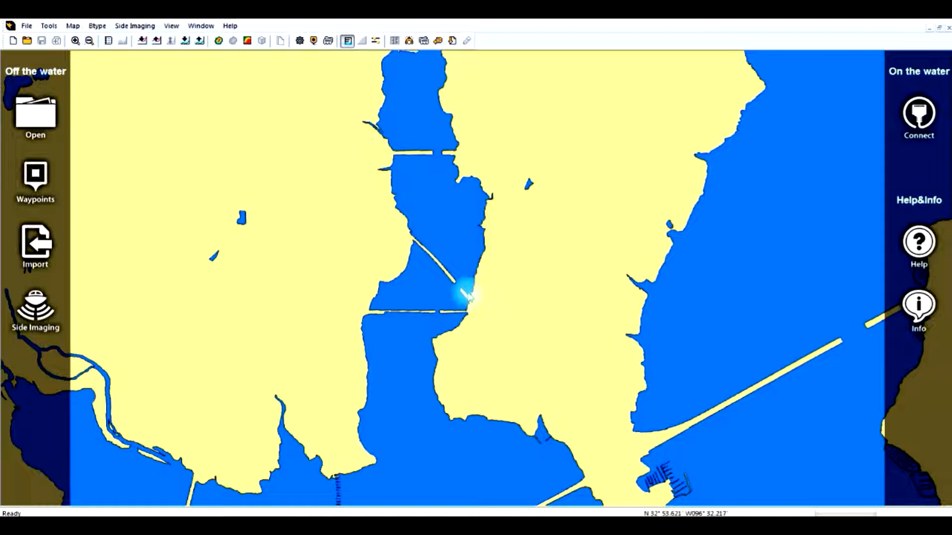
Set the map center on the channel and draw a mosaic from R00249.DAT through R00253.DAT
right_click(416, 246)
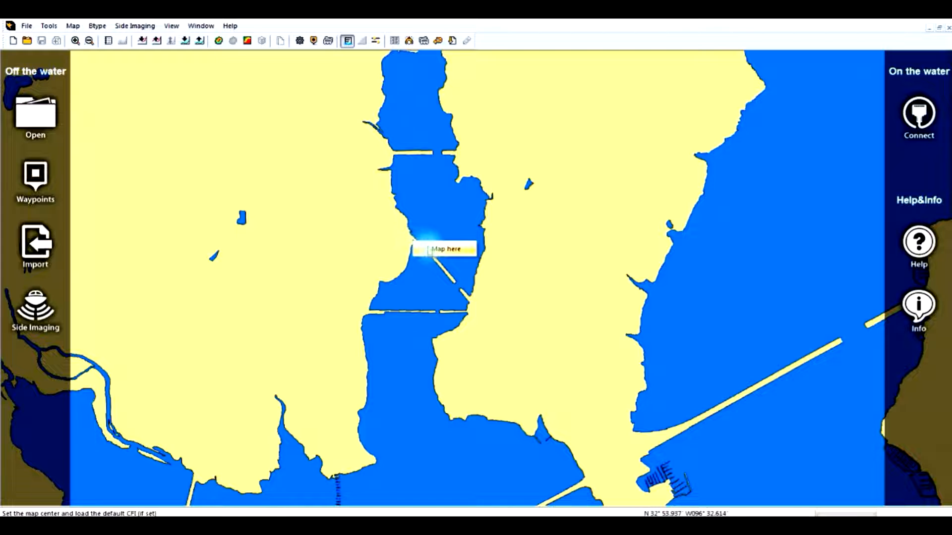
left_click(437, 252)
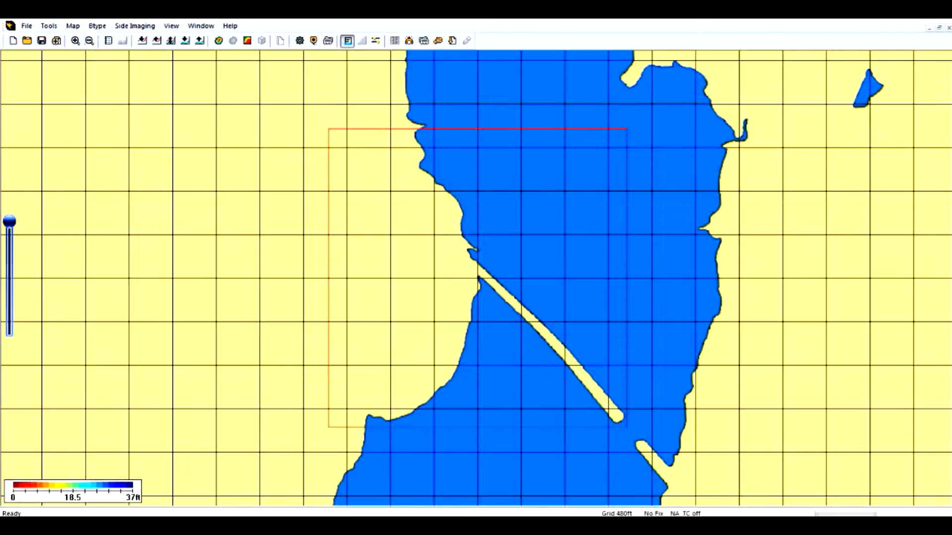
left_click(452, 42)
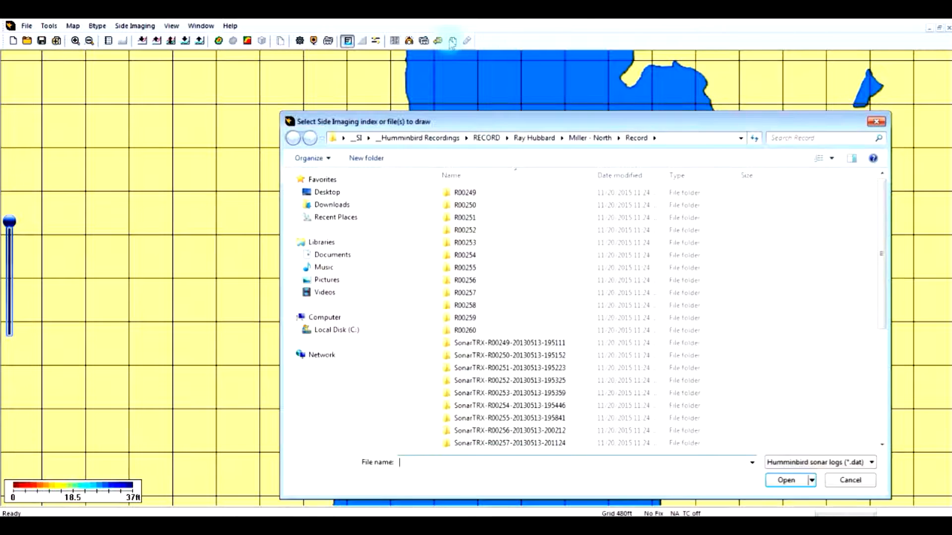
left_click_drag(876, 287, 866, 411)
left_click(461, 305)
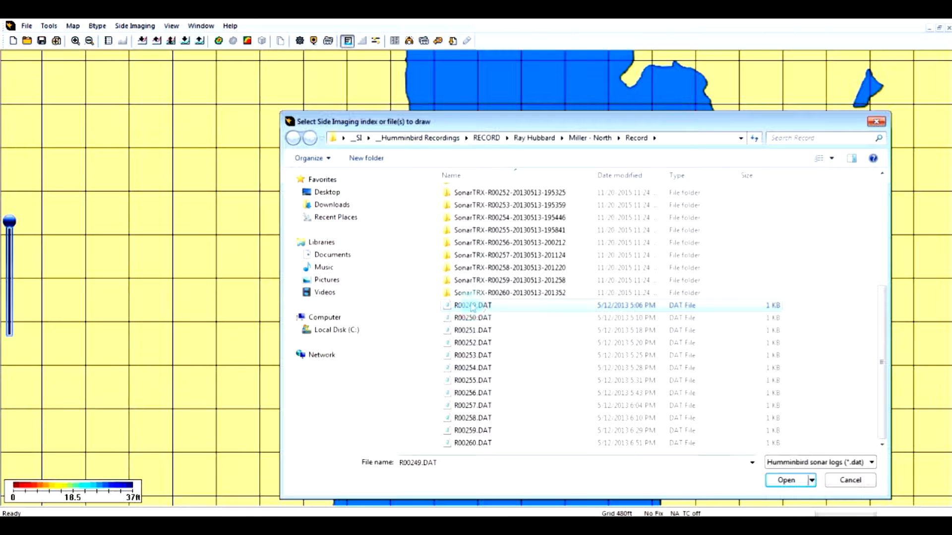
left_click(486, 356, "shift")
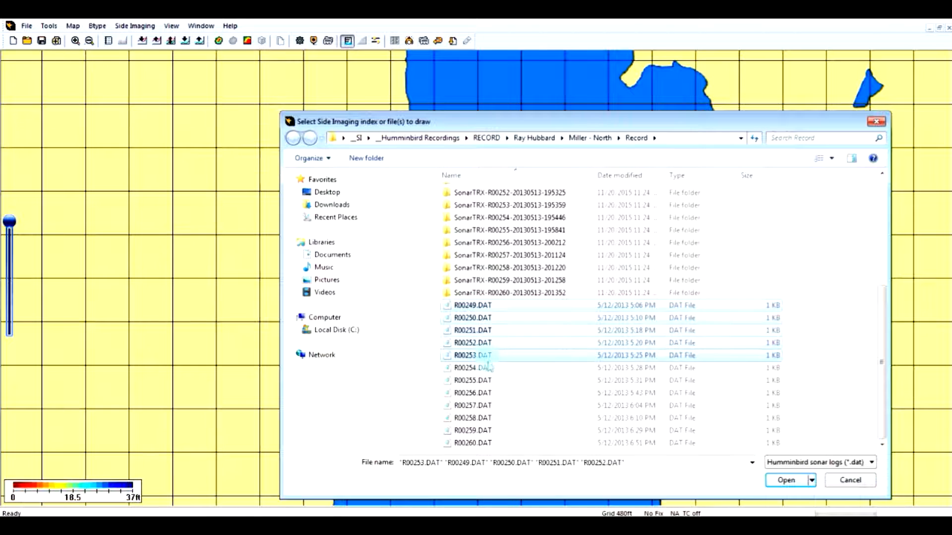
left_click(786, 481)
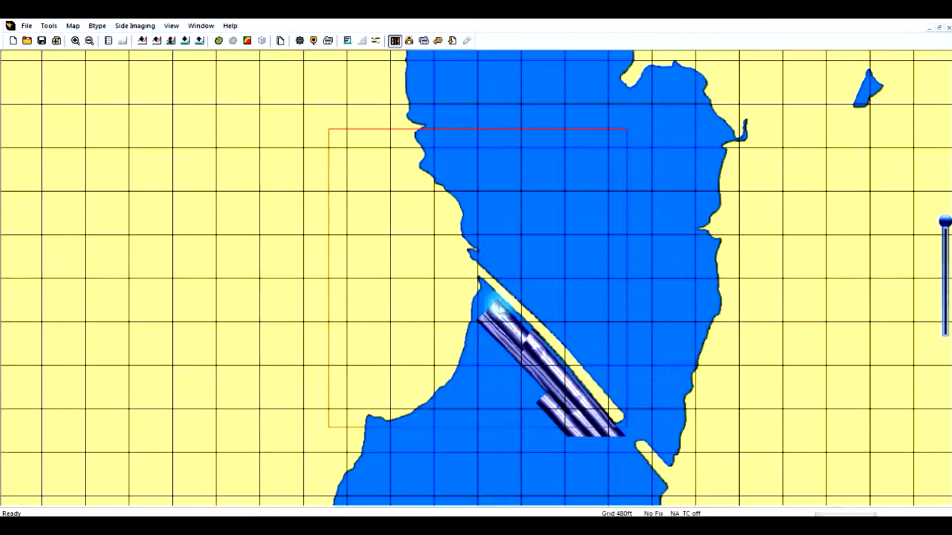
Pan the map to the mosaic and re-center the internal map center there
left_click_drag(518, 343, 495, 350)
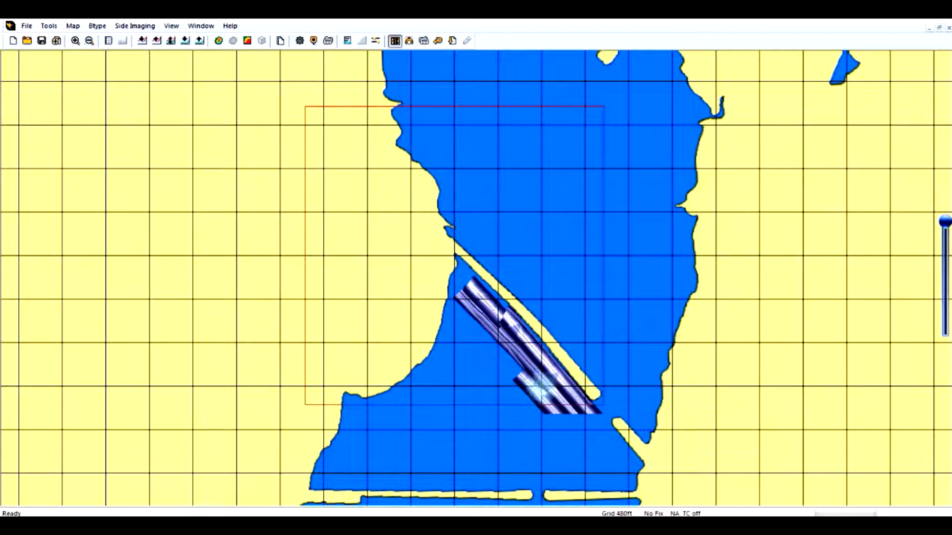
left_click_drag(520, 441, 491, 324)
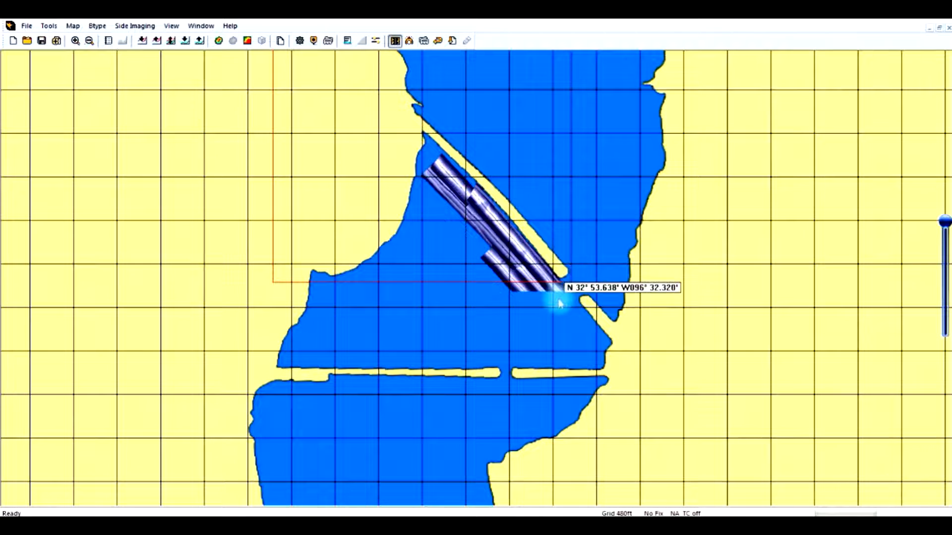
left_click_drag(439, 211, 446, 266)
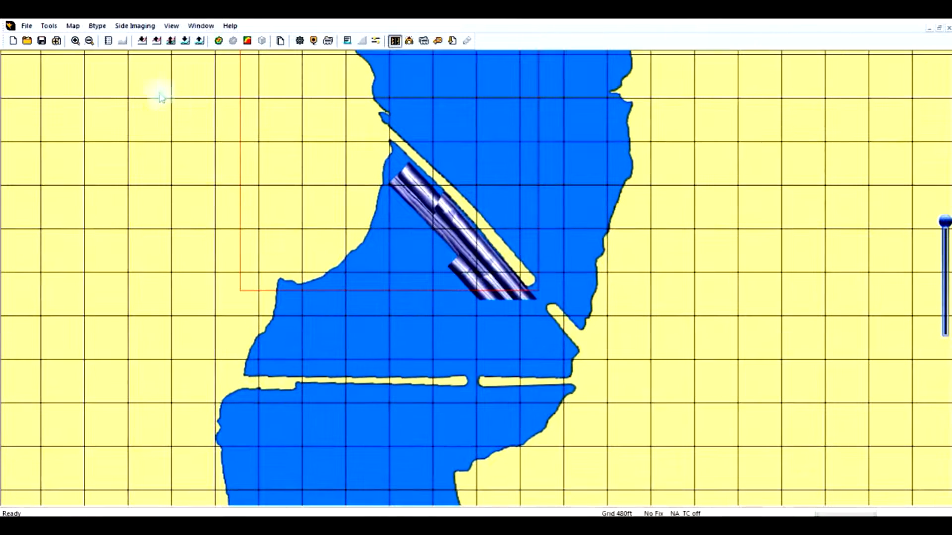
left_click(75, 27)
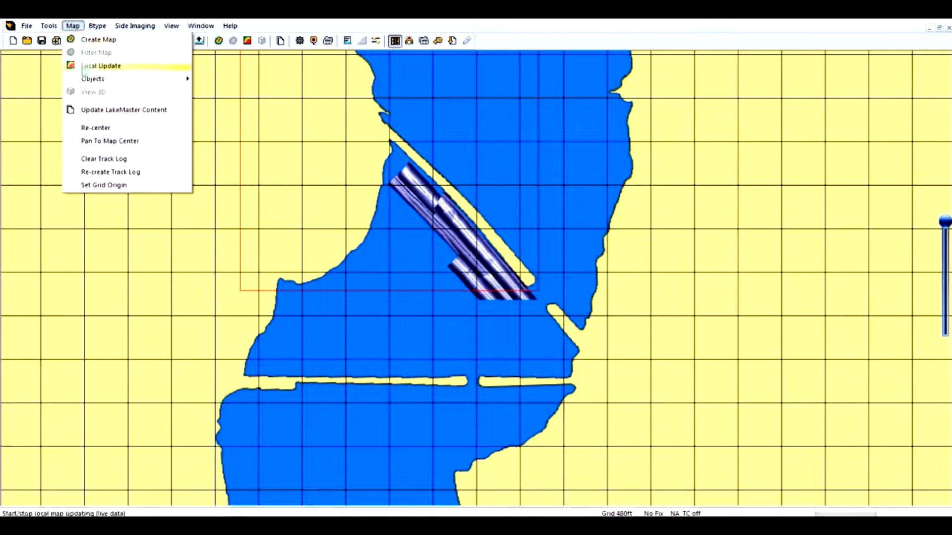
left_click(88, 126)
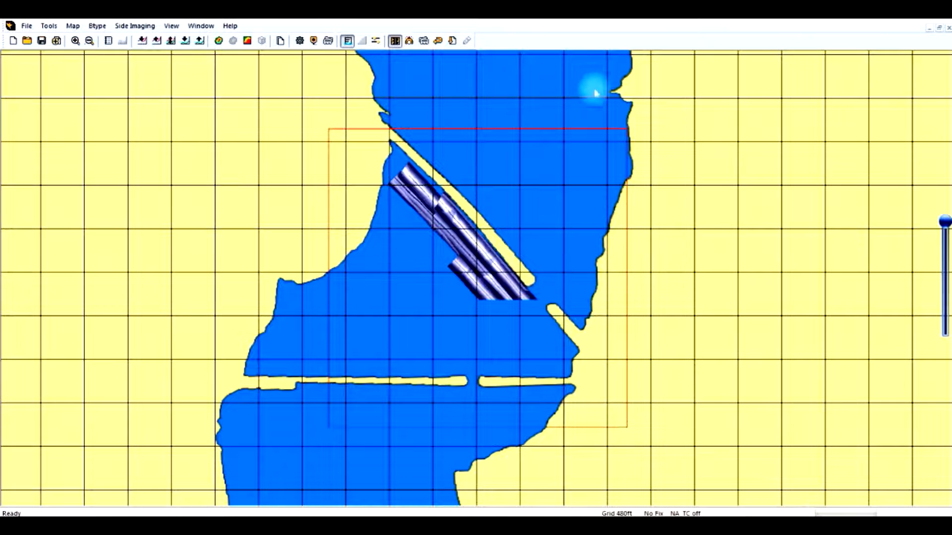
Redraw the side-imaging mosaic from R00249.DAT through R00253.DAT
left_click(452, 41)
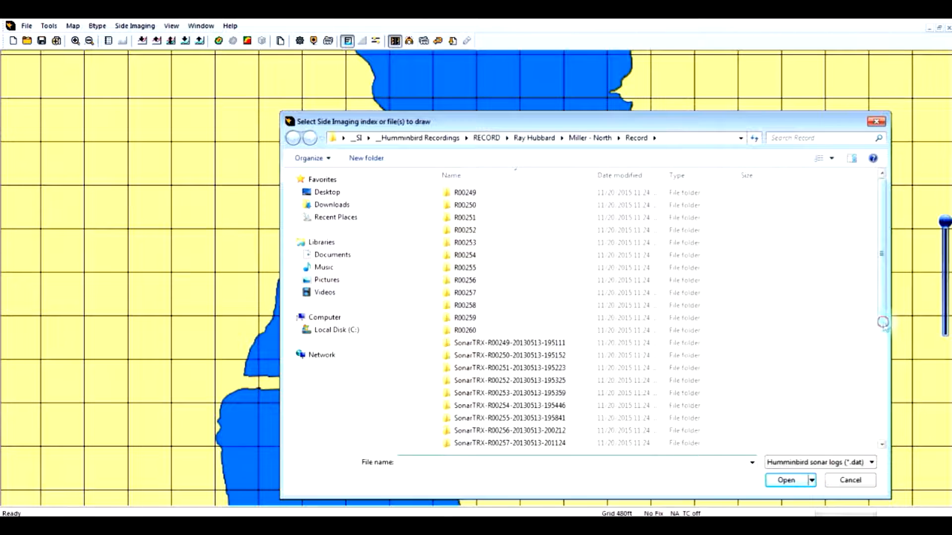
scroll(886, 343, "down", 5)
left_click(482, 305)
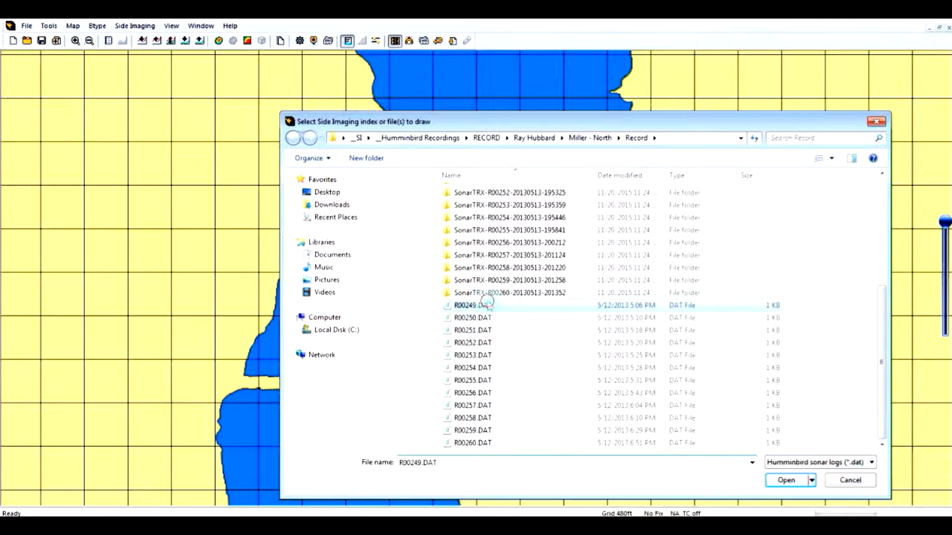
left_click(484, 356, "shift")
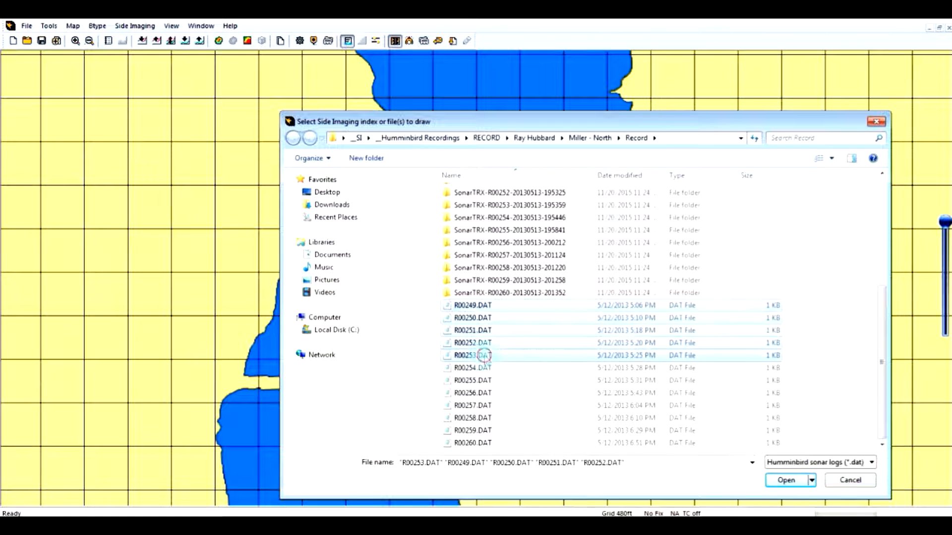
left_click(776, 486)
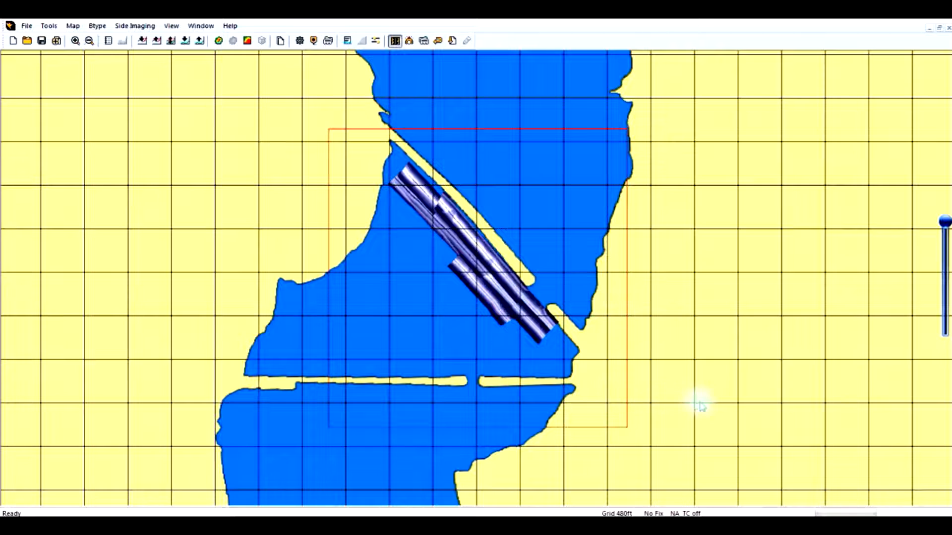
Update the LakeMaster SD card with the new mosaic chart data
scroll(563, 351, "up", 2)
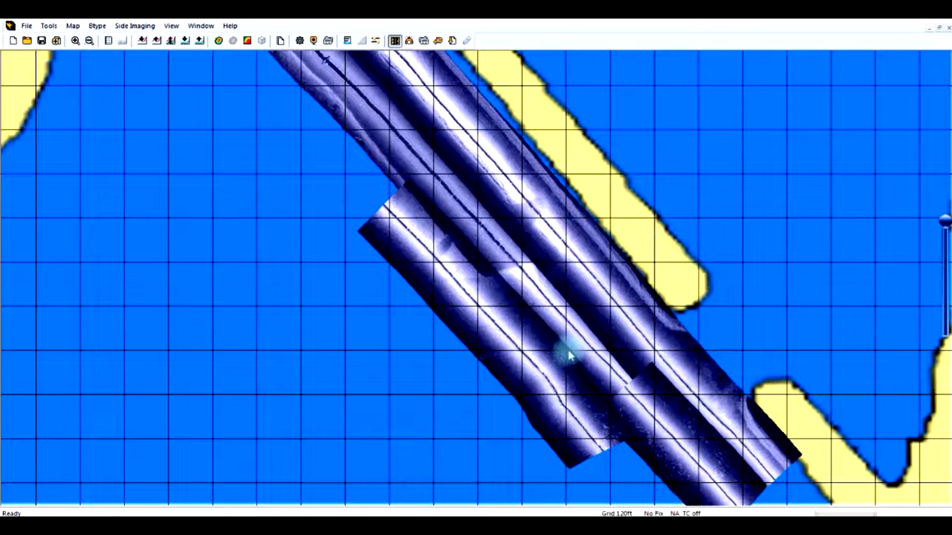
scroll(570, 355, "down", 1)
mouse_move(569, 353)
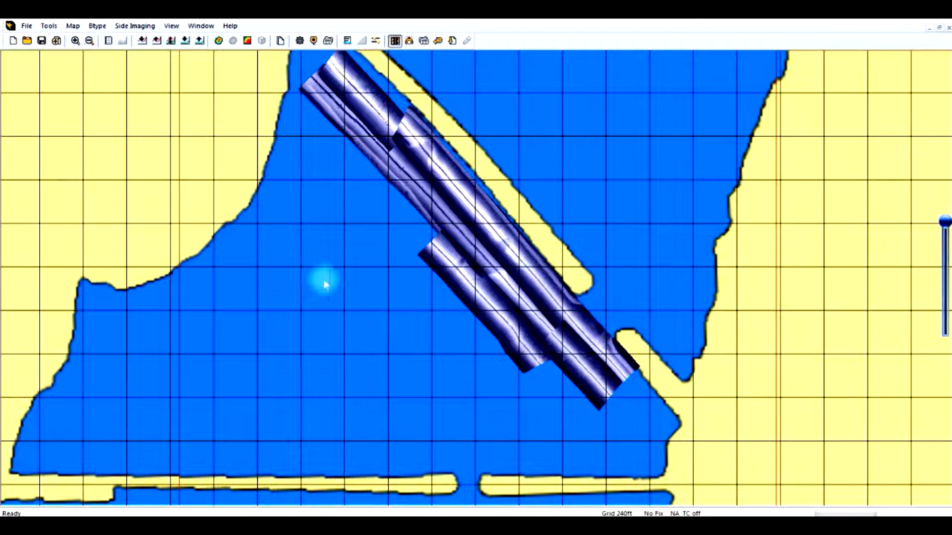
mouse_move(671, 449)
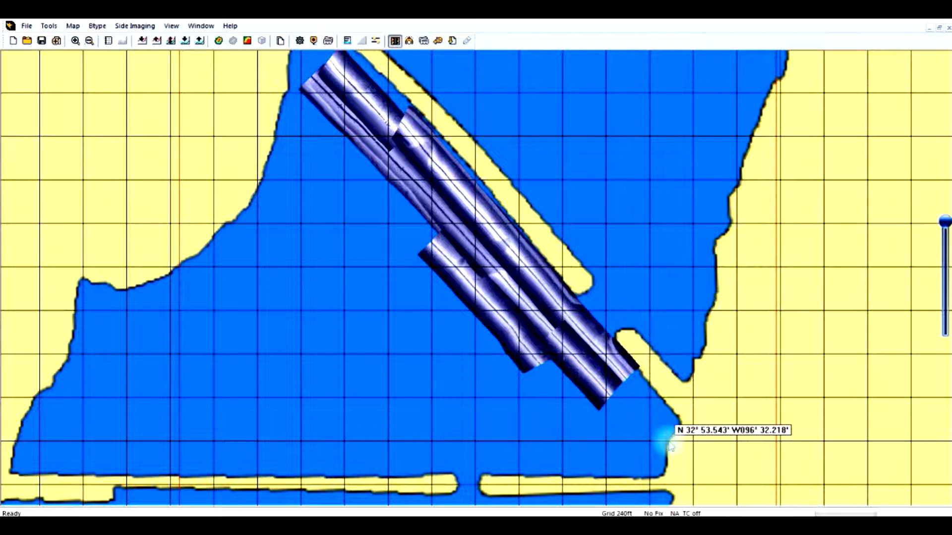
left_click(281, 43)
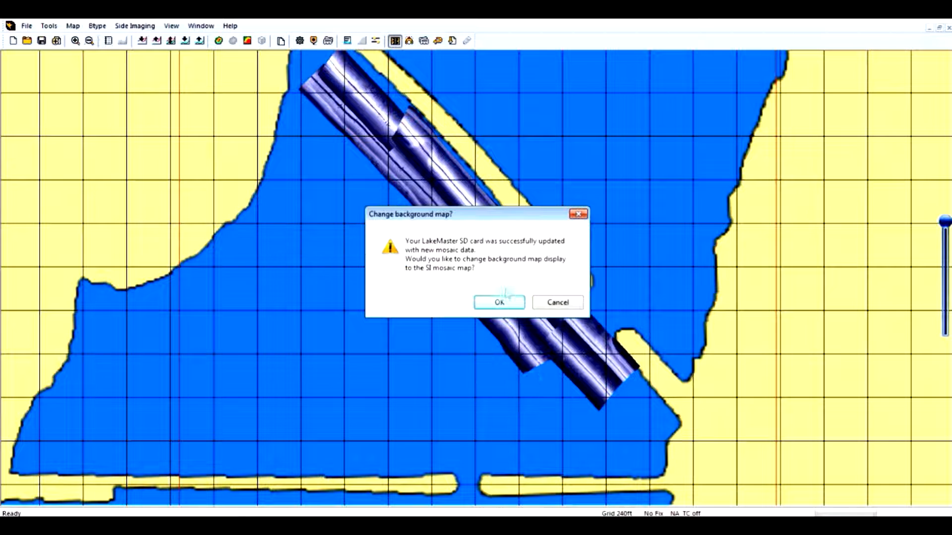
Accept changing the background map display to the SI mosaic map
left_click(501, 303)
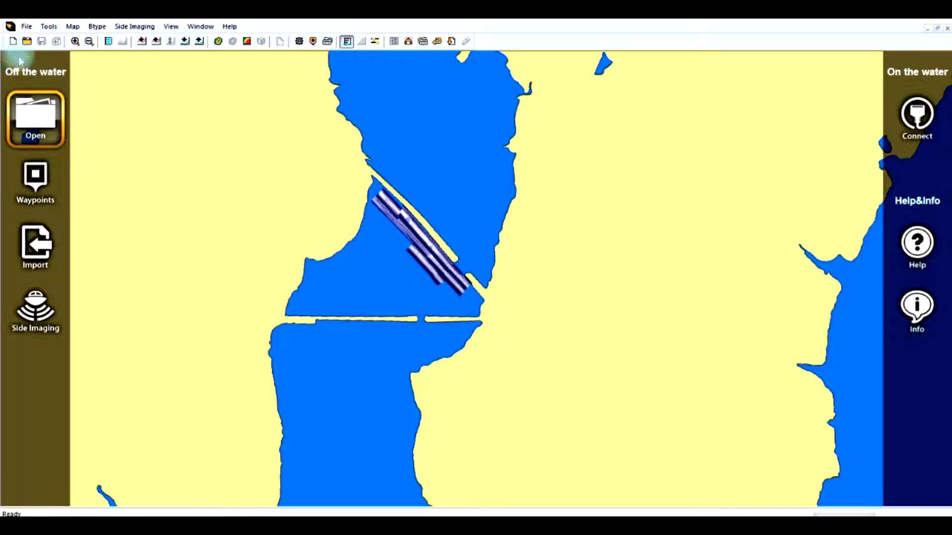
Draw a side-imaging mosaic from all DAT files R0287A.DAT through R0198A.DAT in the DalRock Fishing Pier SI folder
left_click(36, 308)
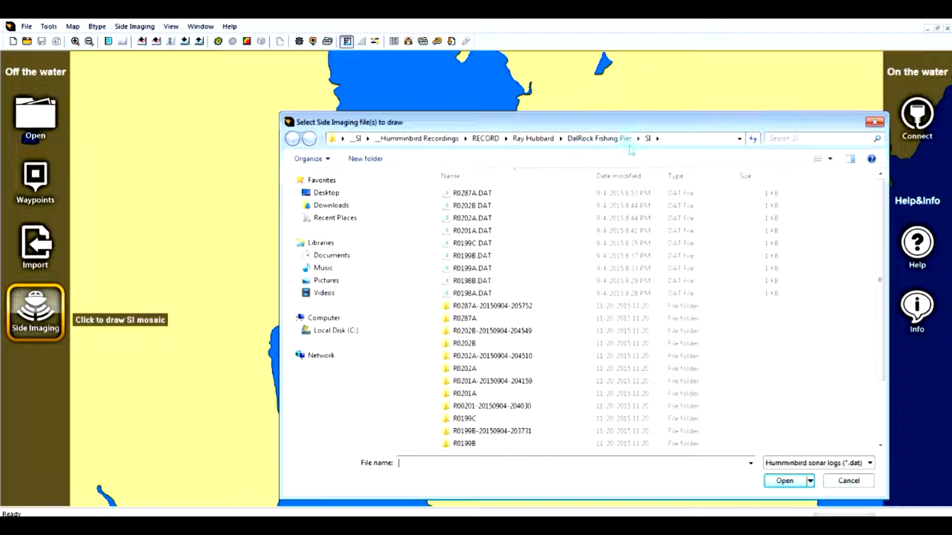
left_click(472, 193)
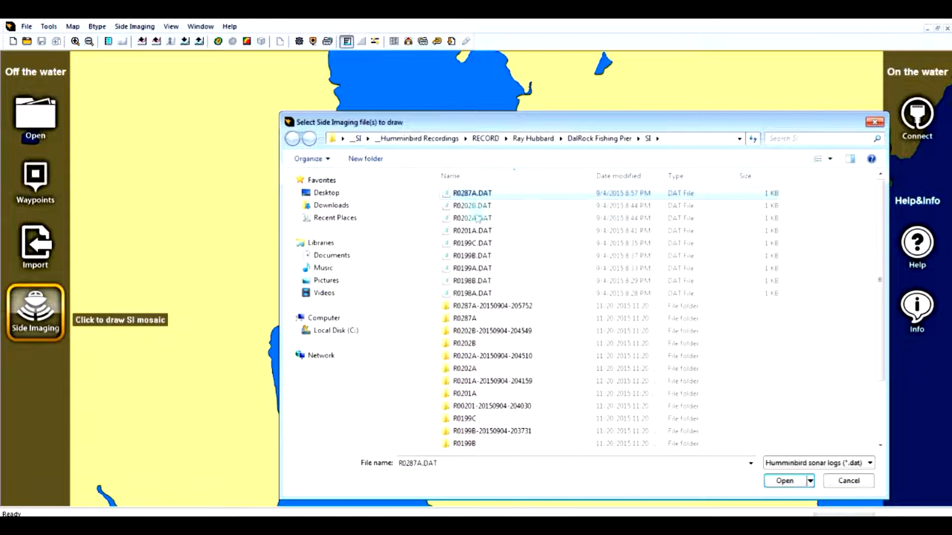
left_click(478, 293, "shift")
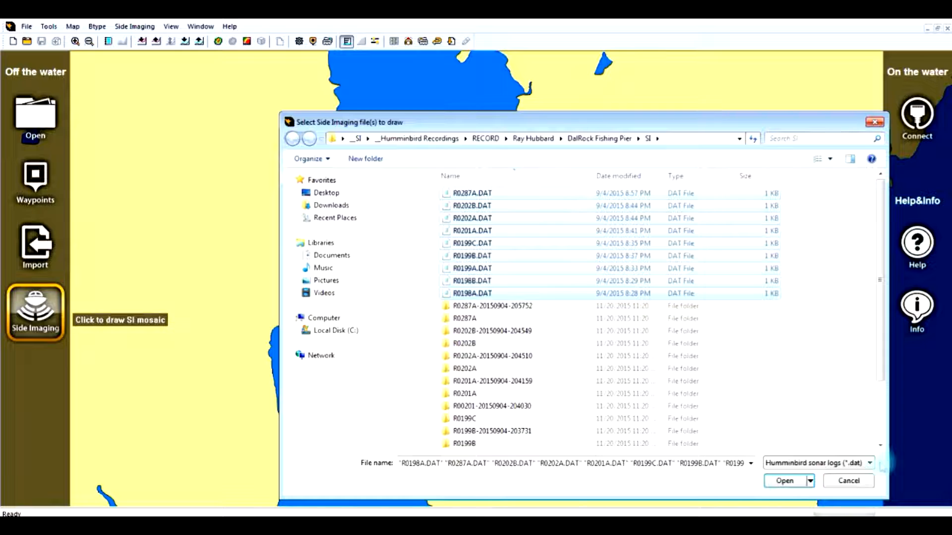
left_click(787, 482)
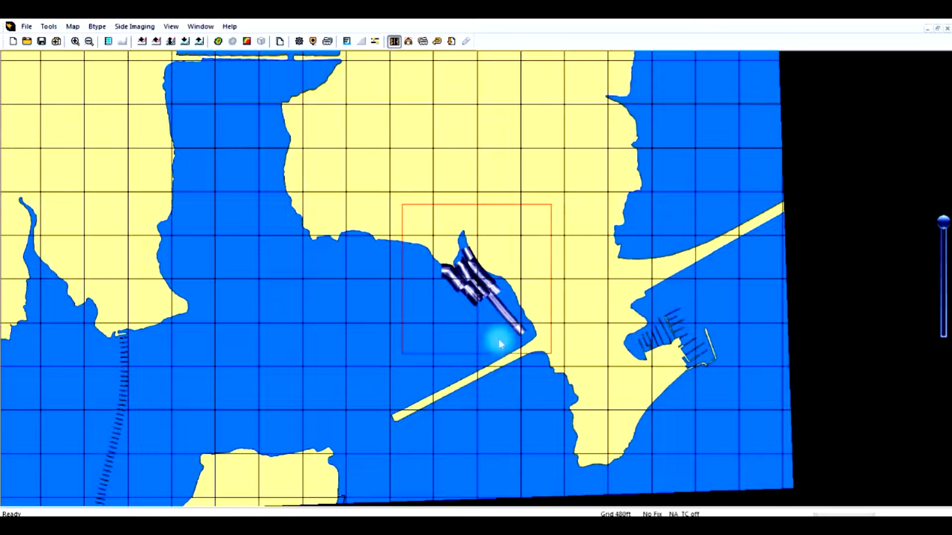
Zoom and pan around the new mosaic near the fishing pier to inspect its coverage
left_click(501, 339)
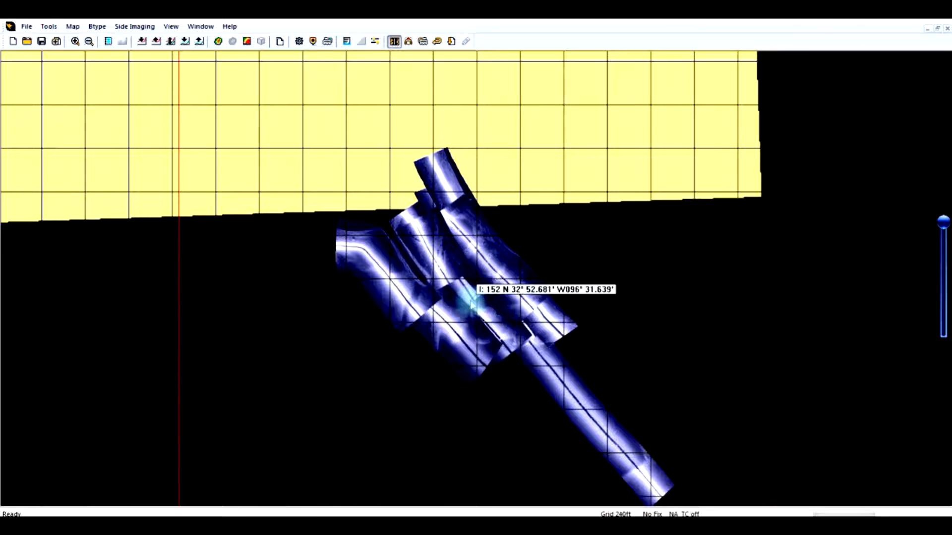
scroll(471, 302, "down", 2)
scroll(471, 302, "down", 1)
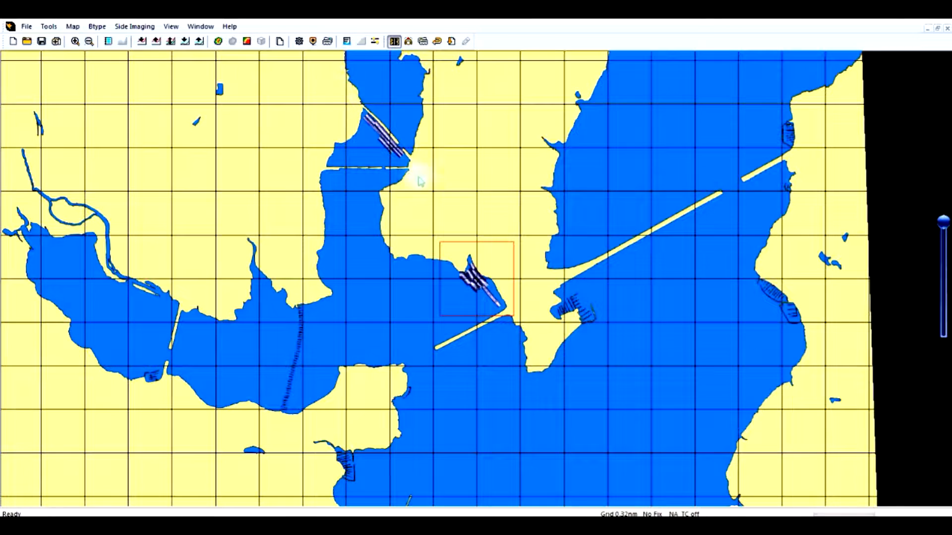
left_click_drag(451, 211, 506, 281)
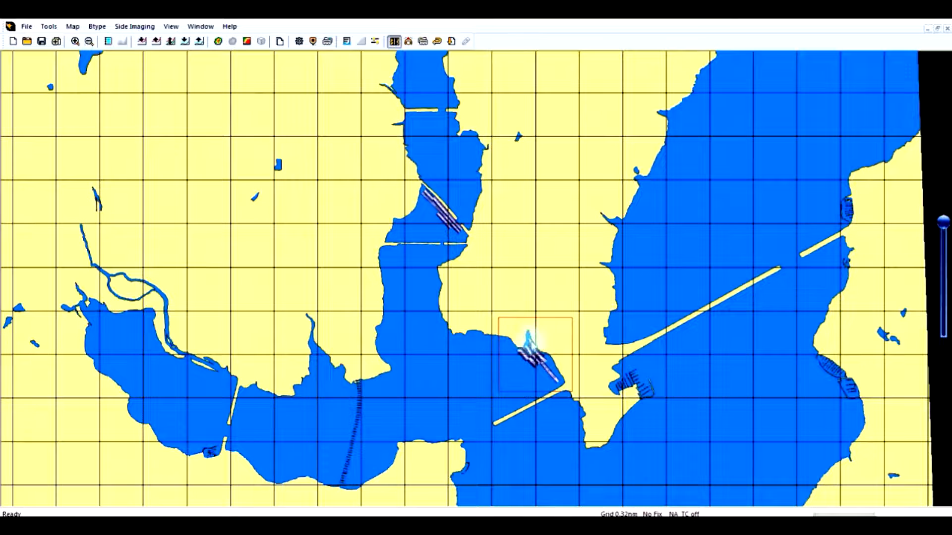
scroll(534, 346, "up", 1)
scroll(534, 345, "up", 1)
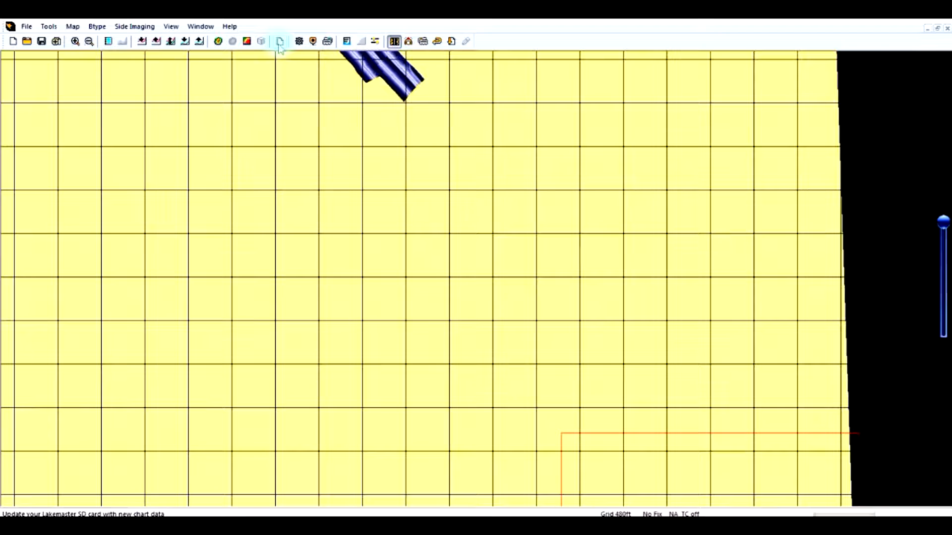
scroll(381, 239, "down", 2)
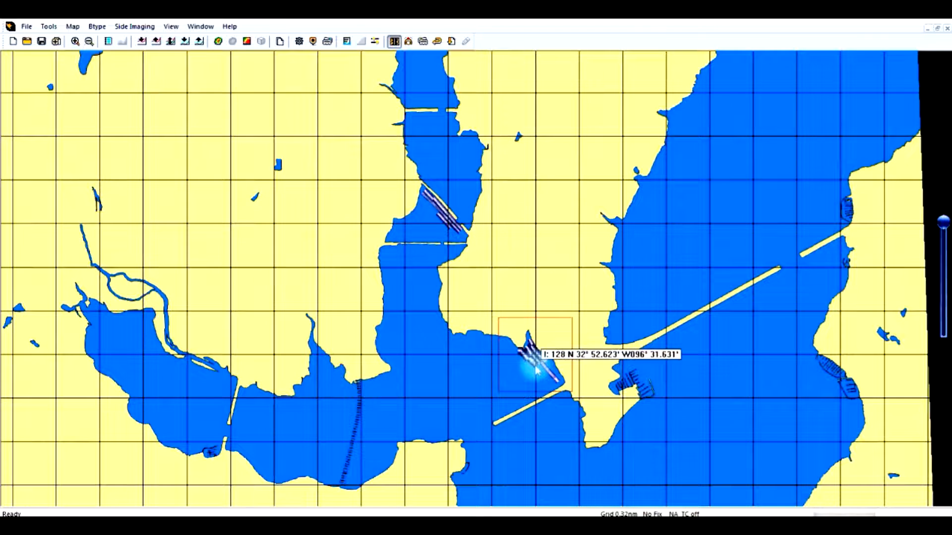
scroll(538, 367, "up", 2)
left_click_drag(565, 408, 376, 155)
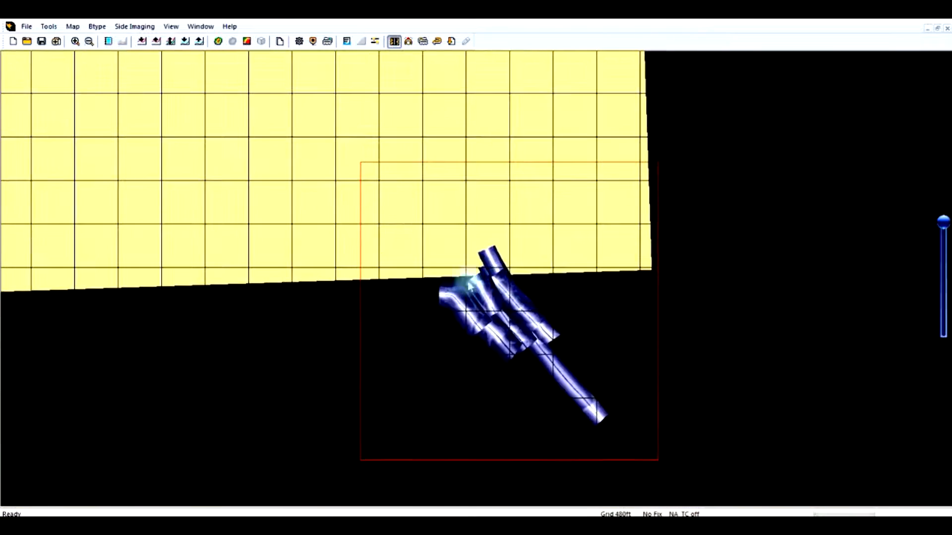
scroll(499, 321, "up", 1)
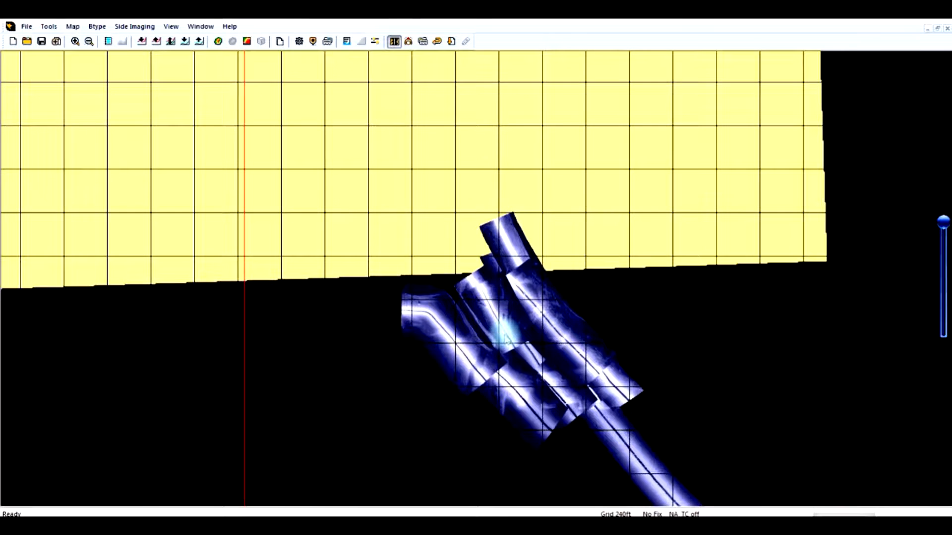
scroll(501, 330, "up", 2)
left_click_drag(603, 342, 440, 198)
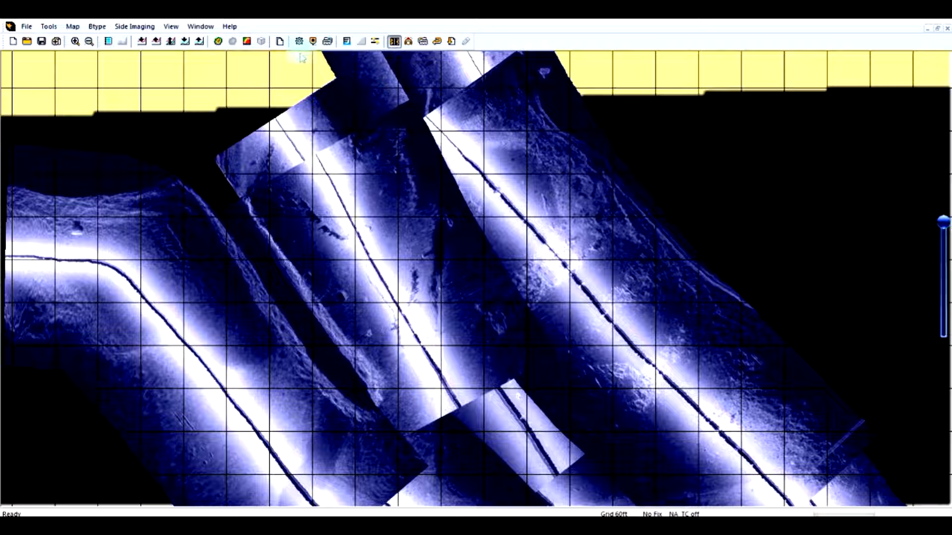
Update the LakeMaster SD card with the DalRock pier mosaic data and acknowledge the update
left_click(280, 43)
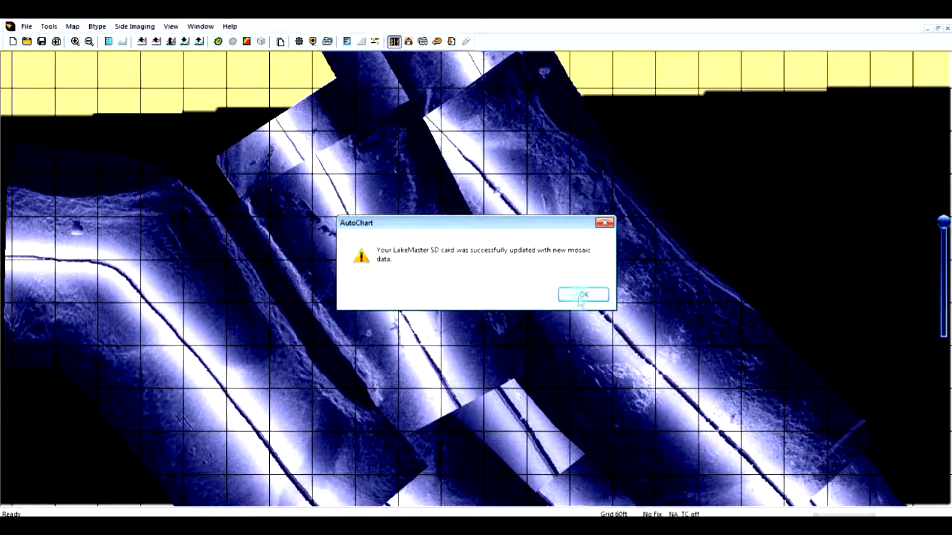
left_click(582, 295)
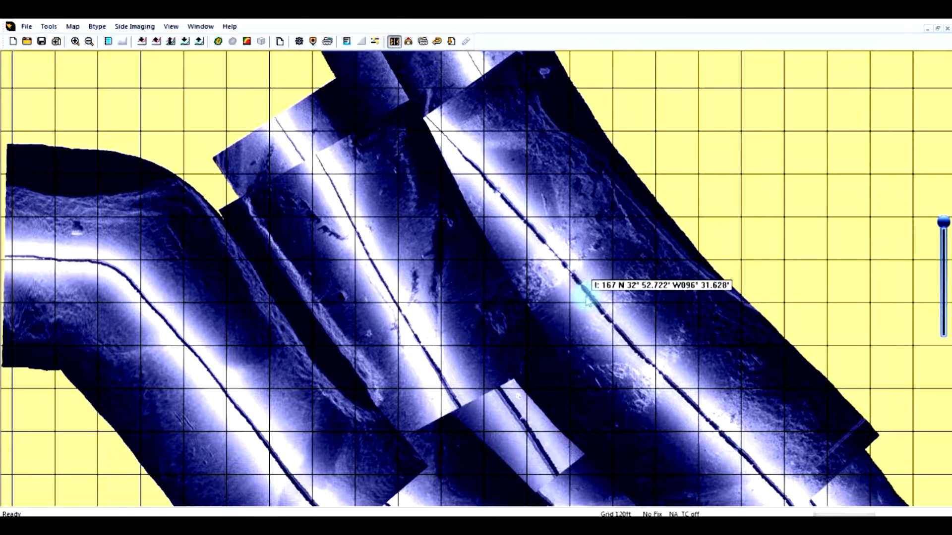
scroll(588, 298, "down", 5)
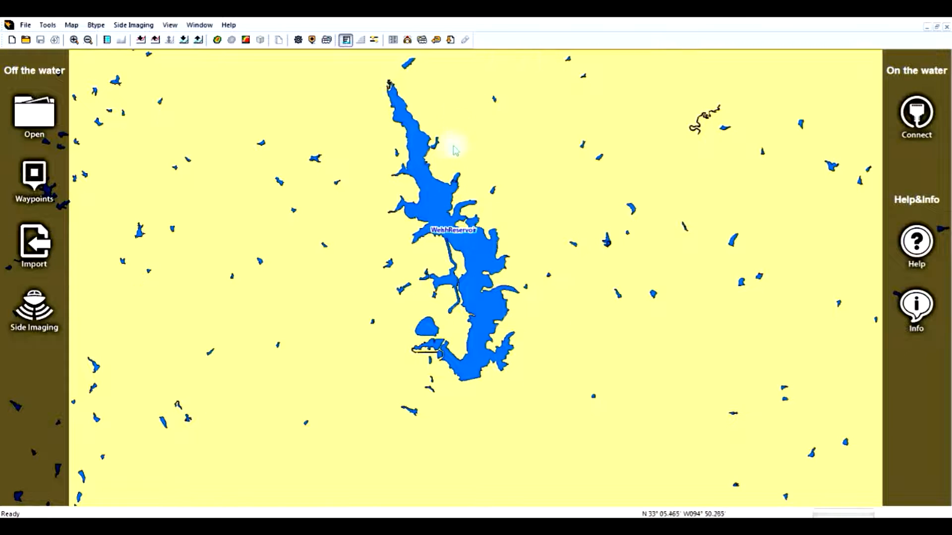
Draw a side-imaging mosaic from R90023.DAT in the Welsh 899-1 processed recordings folder
left_click(451, 40)
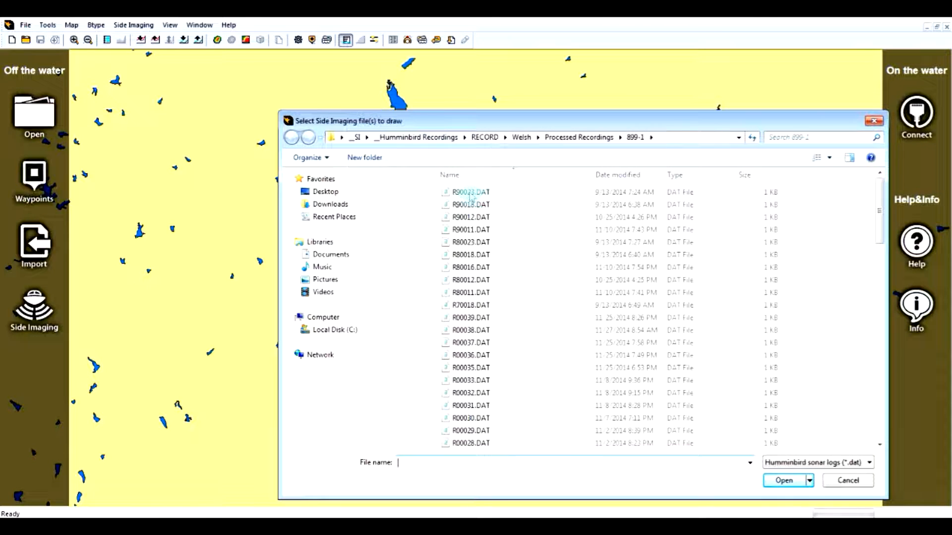
left_click(470, 193)
left_click(785, 481)
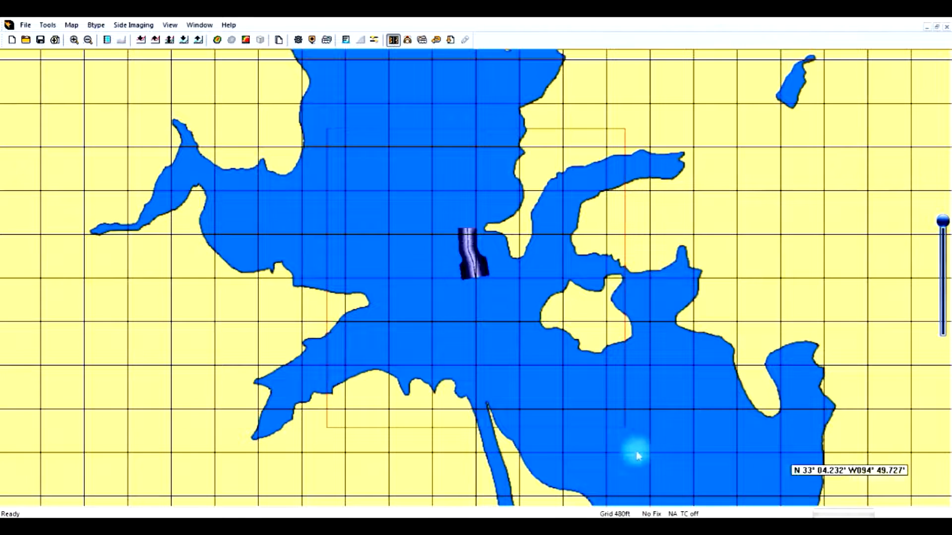
Update the LakeMaster SD card with the Welsh mosaic and switch the background map to the SI mosaic map
scroll(489, 345, "up", 4)
scroll(488, 343, "down", 2)
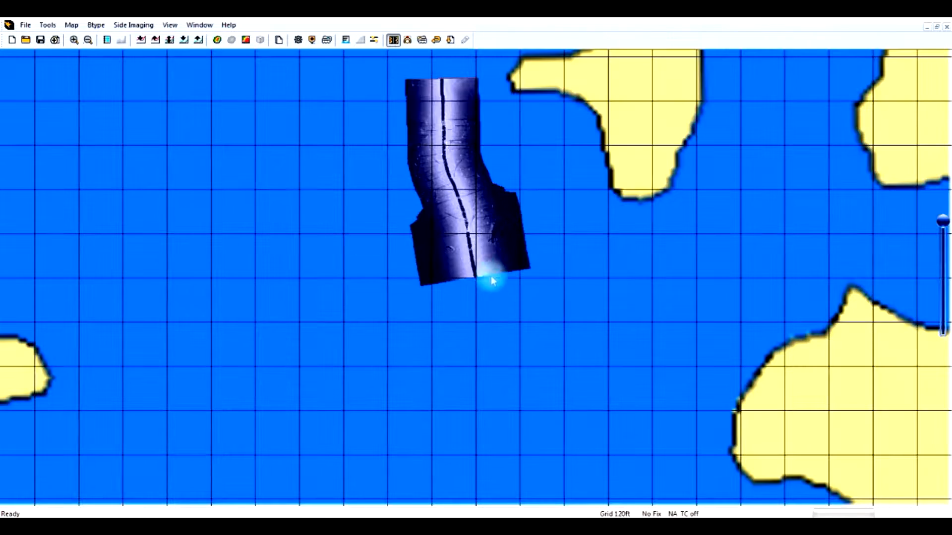
left_click_drag(325, 174, 297, 259)
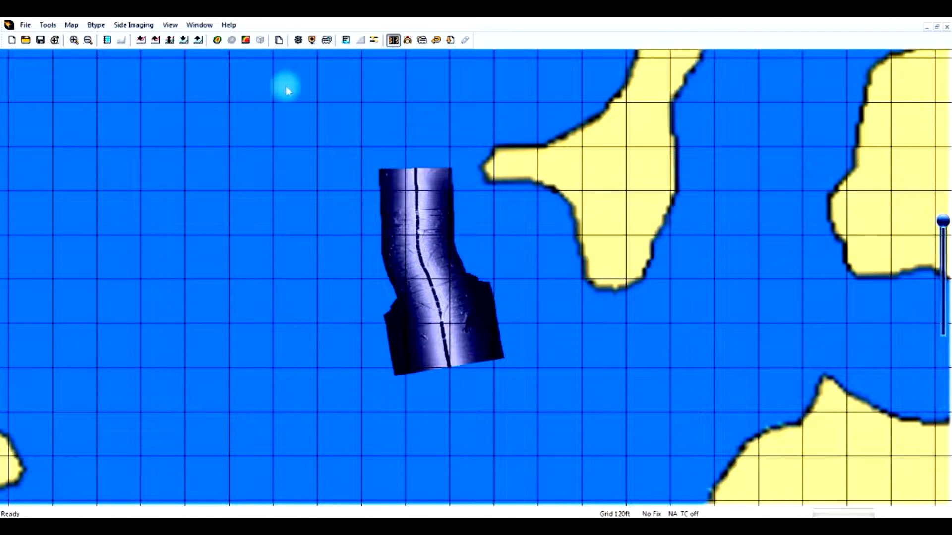
left_click(279, 42)
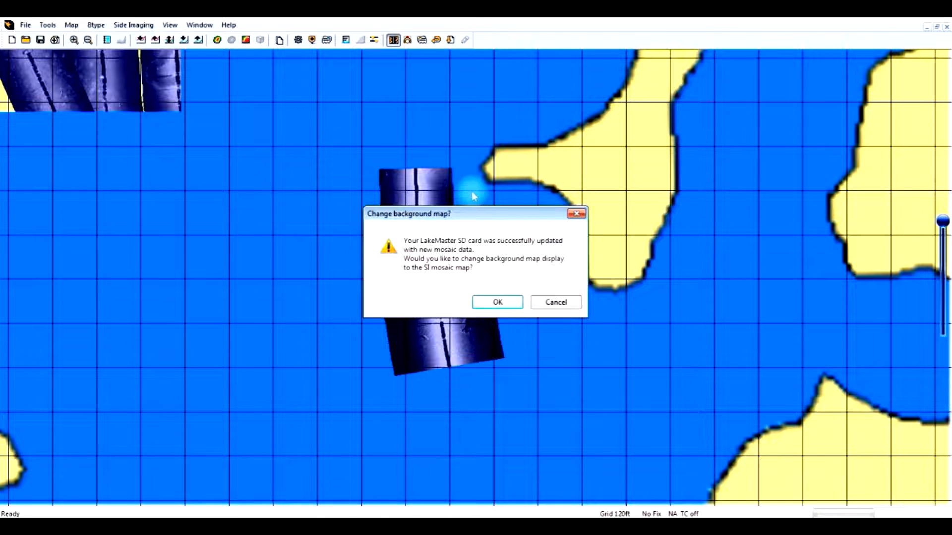
left_click(496, 303)
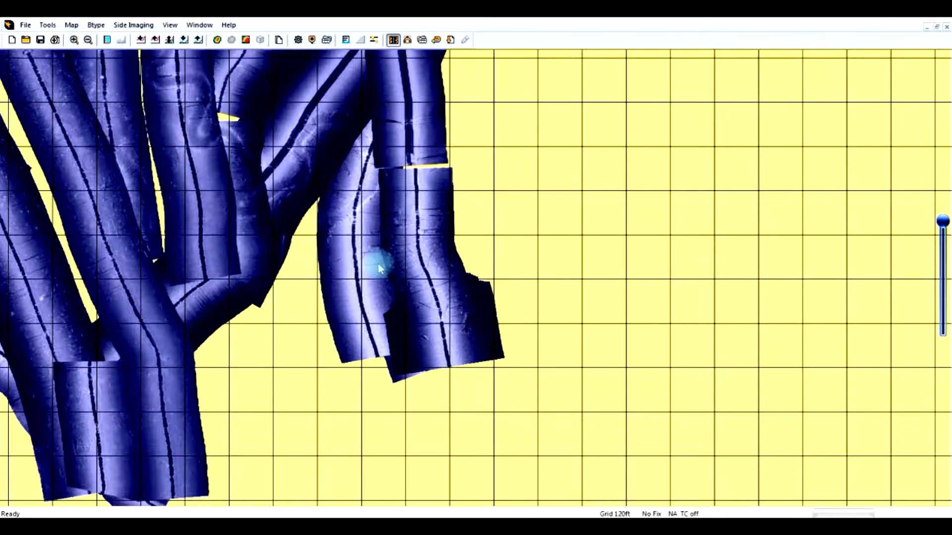
Zoom out and pan across the reservoir to examine the combined SI mosaic background map
scroll(377, 261, "down", 1)
scroll(376, 258, "down", 1)
scroll(371, 257, "down", 1)
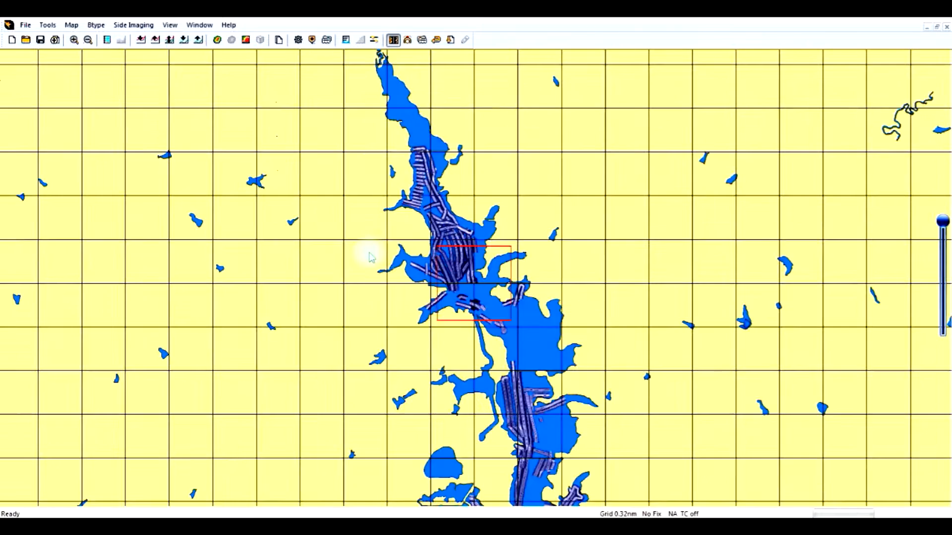
left_click_drag(418, 350, 431, 206)
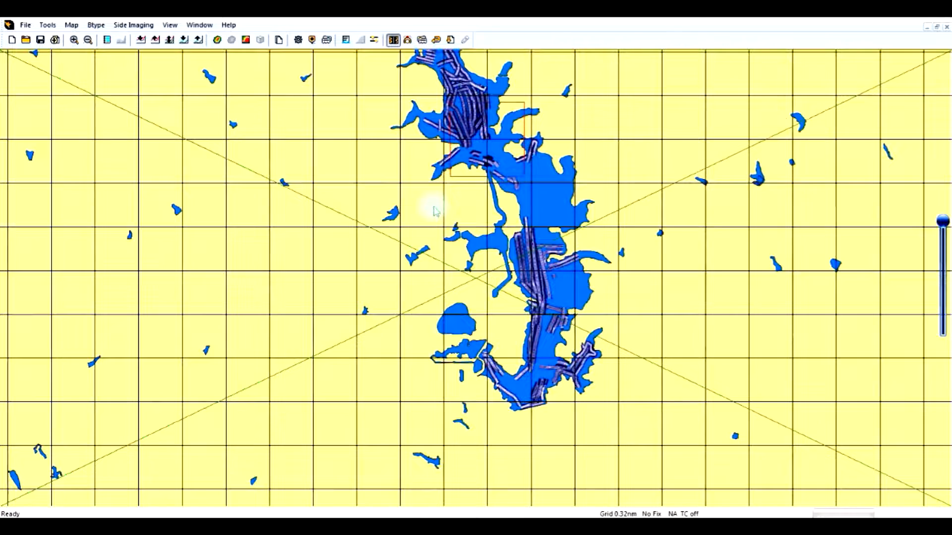
left_click_drag(548, 259, 487, 235)
scroll(520, 251, "up", 3)
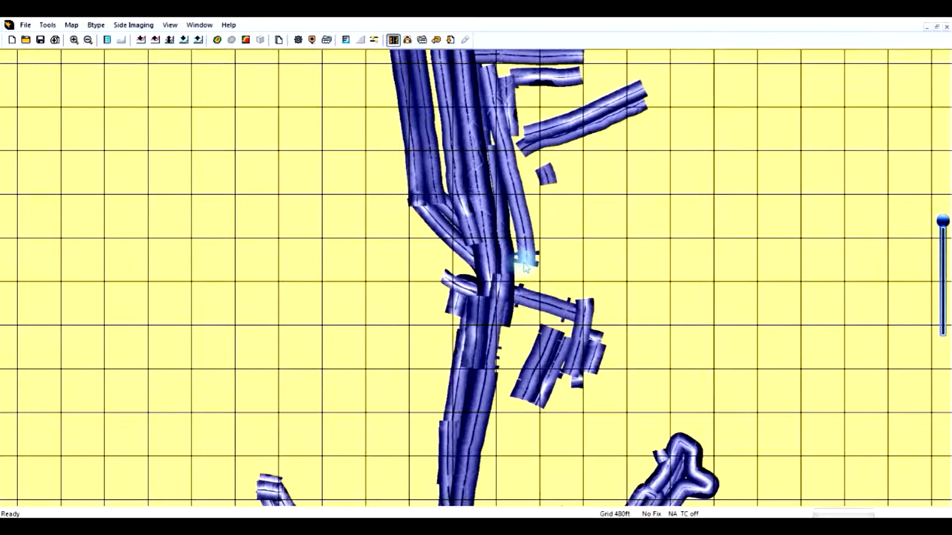
scroll(511, 221, "down", 1)
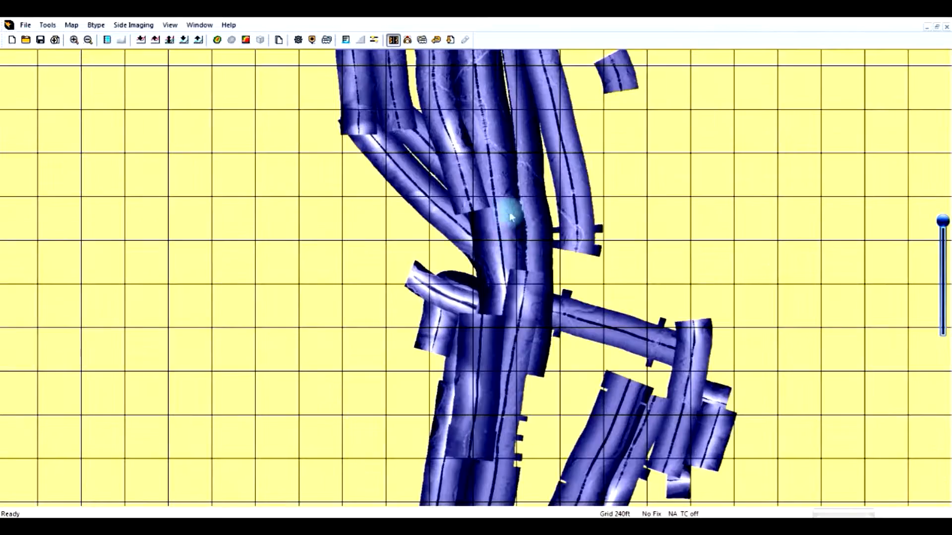
left_click_drag(494, 202, 457, 384)
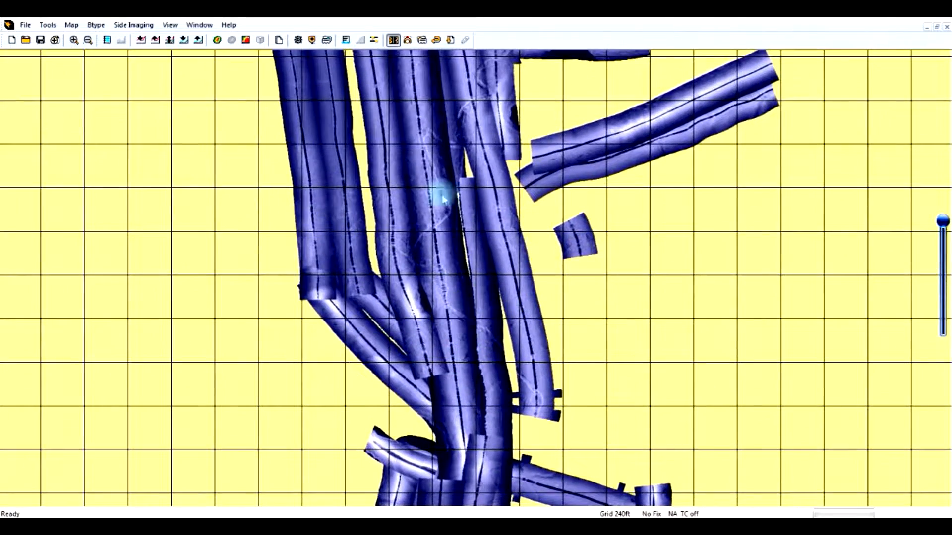
left_click_drag(439, 184, 472, 373)
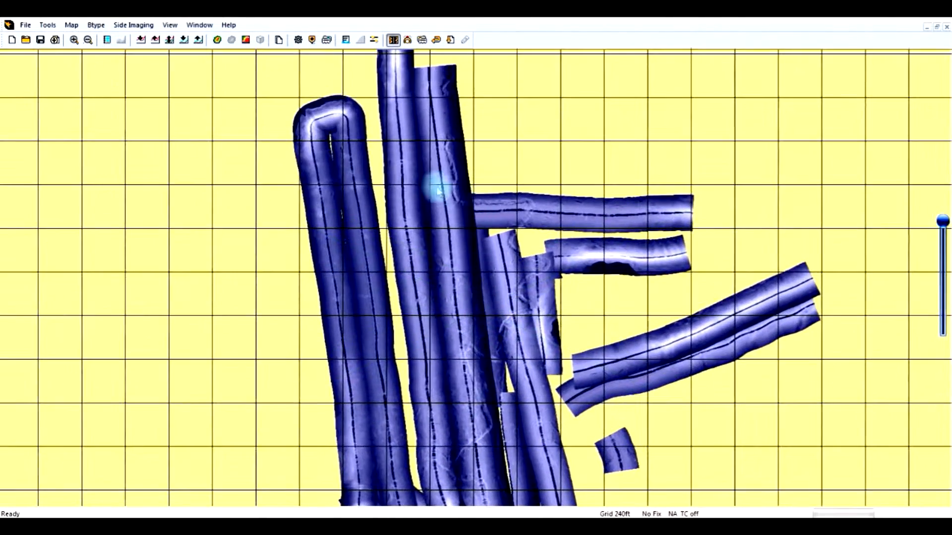
left_click_drag(464, 276, 484, 341)
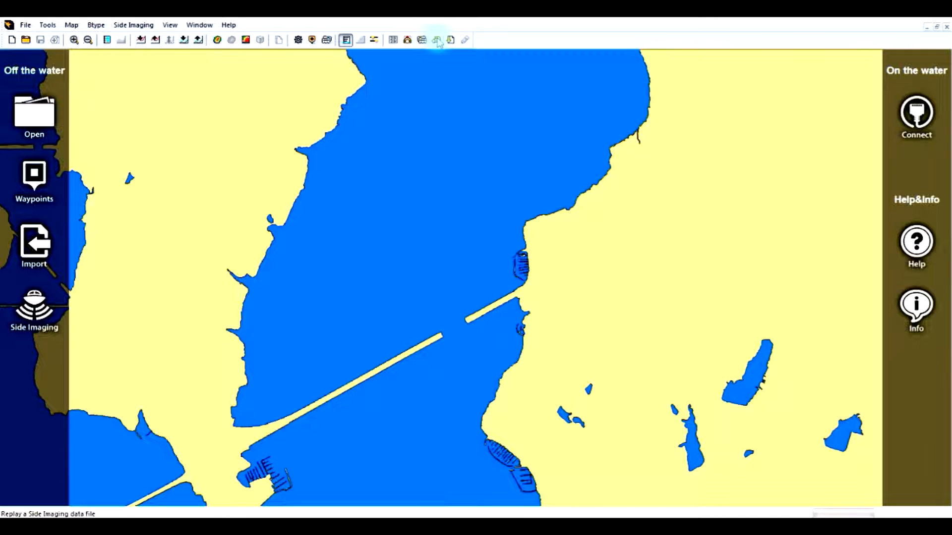
Replay the side-imaging recording R00094.DAT from the Underwater Railroad RECORD folder and pan around its imagery
left_click(437, 39)
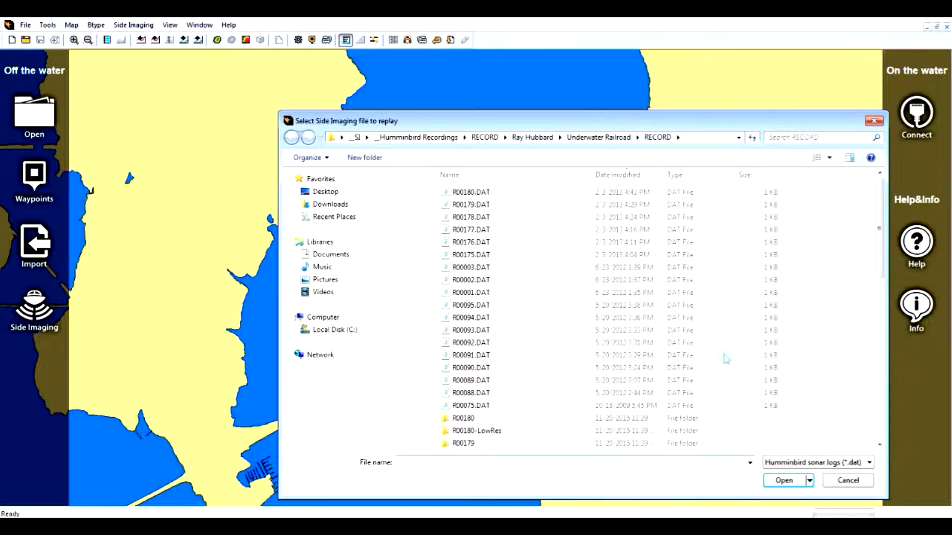
left_click(473, 321)
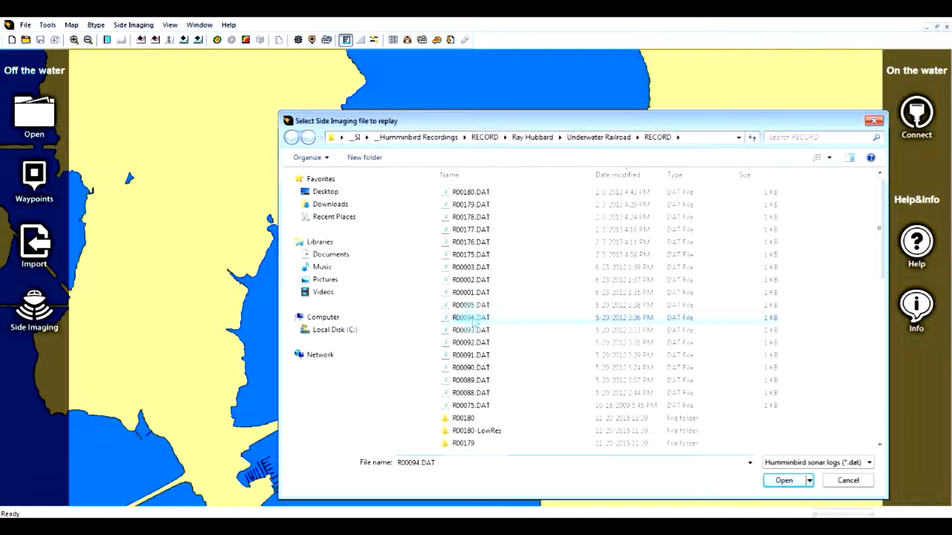
left_click(783, 481)
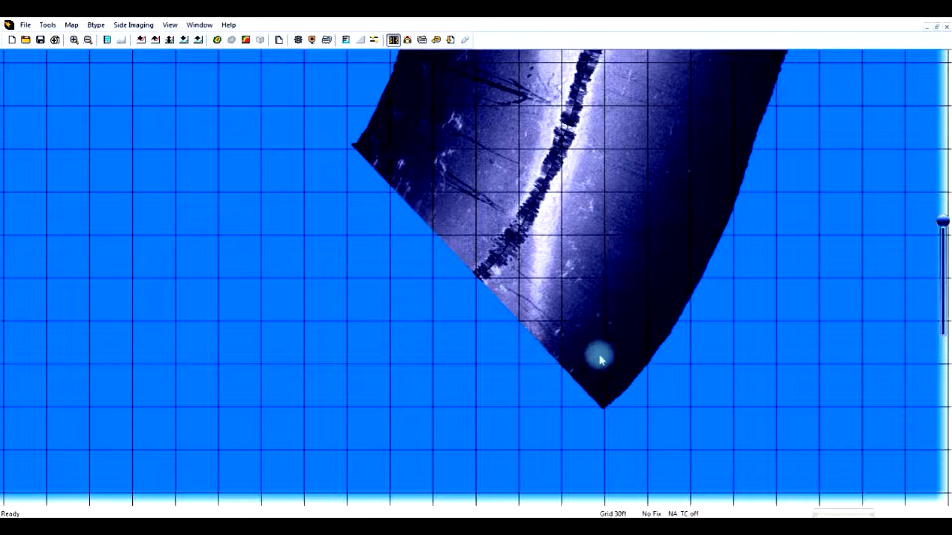
left_click_drag(650, 213, 581, 365)
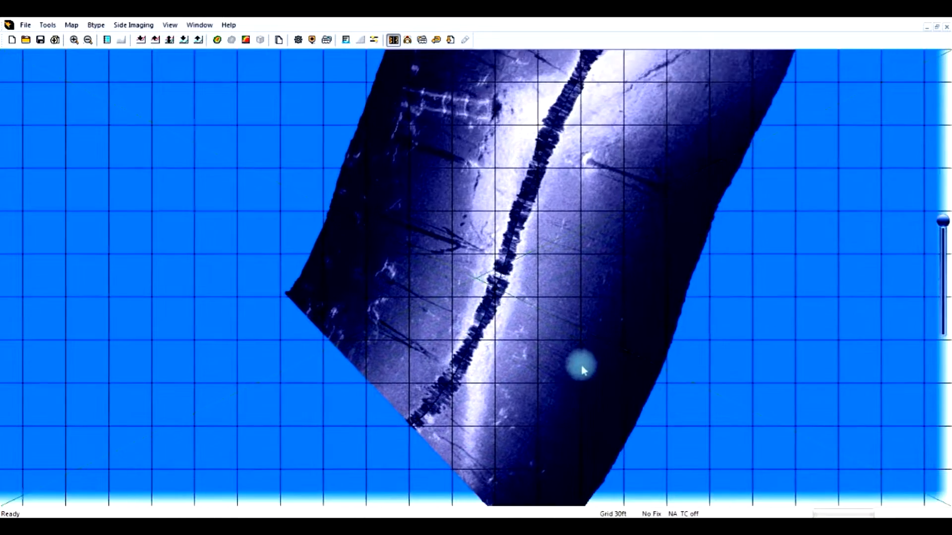
left_click_drag(611, 282, 602, 325)
scroll(602, 328, "down", 2)
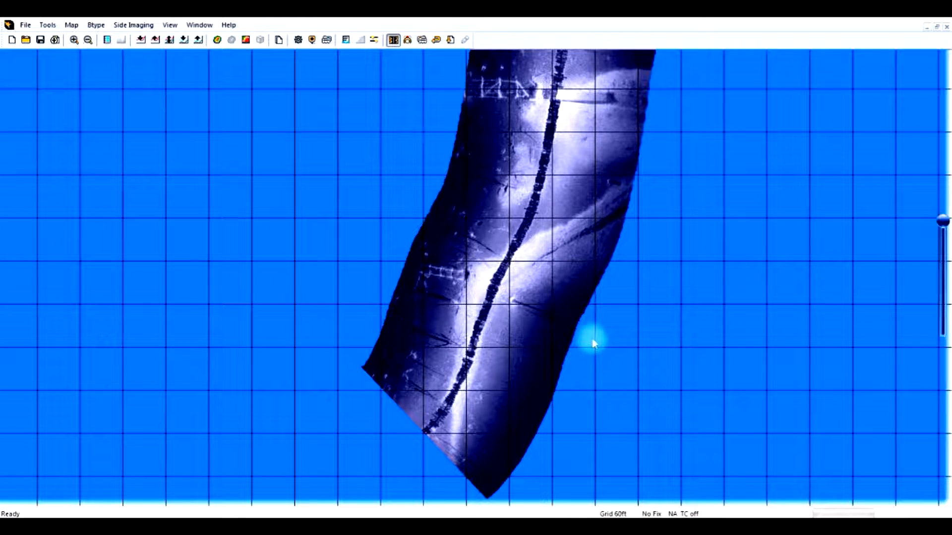
left_click_drag(559, 322, 515, 313)
scroll(514, 313, "up", 2)
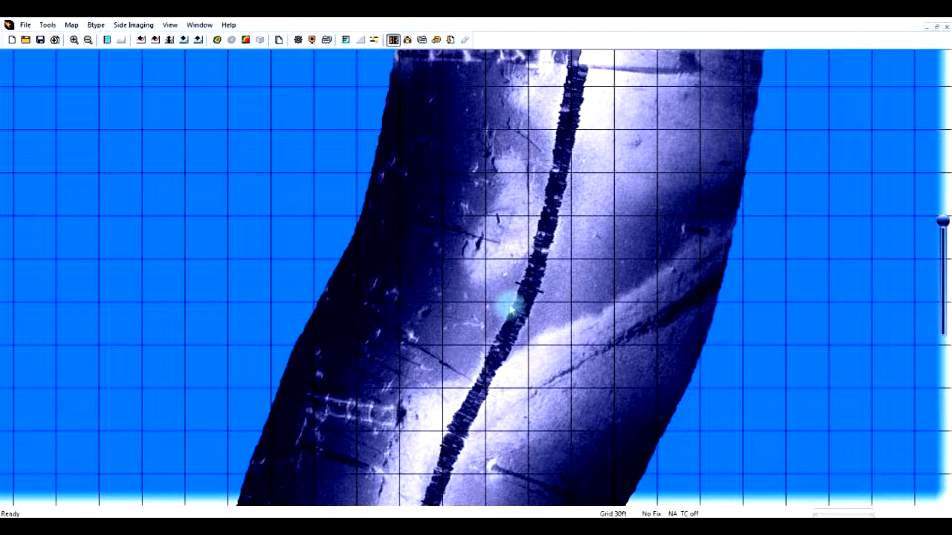
Pan and zoom across the replayed side-imaging imagery to examine the submerged structures along the track
left_click_drag(451, 397, 446, 420)
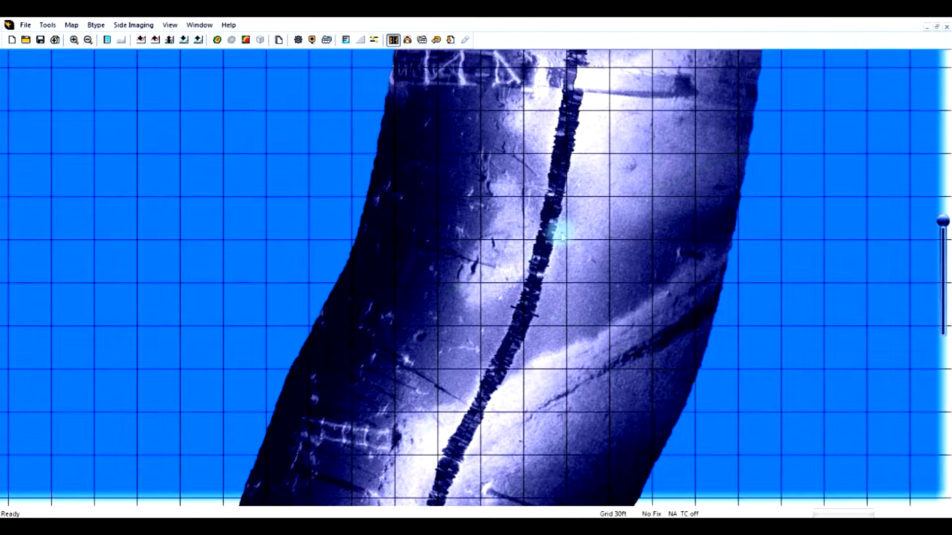
left_click_drag(542, 205, 500, 291)
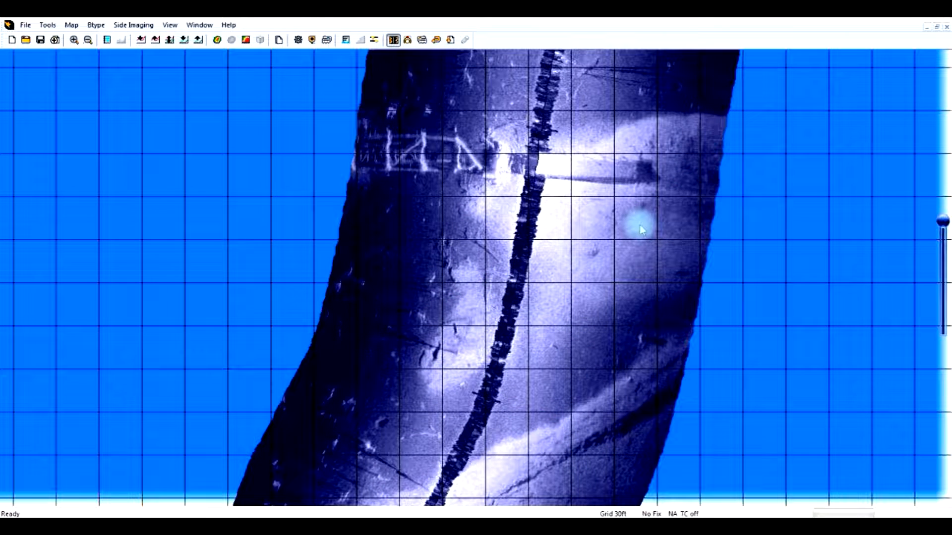
left_click_drag(633, 253, 590, 342)
scroll(561, 271, "up", 1)
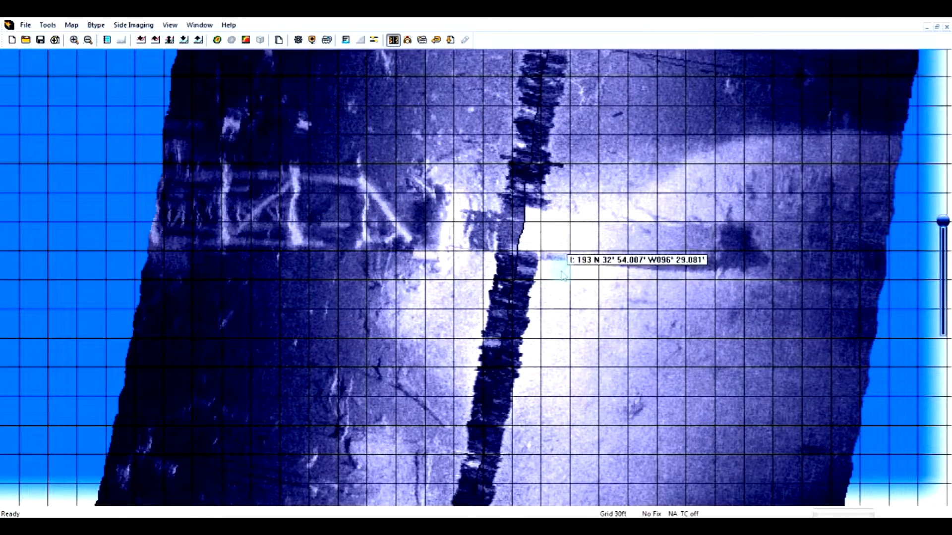
scroll(563, 276, "down", 2)
left_click_drag(556, 270, 583, 168)
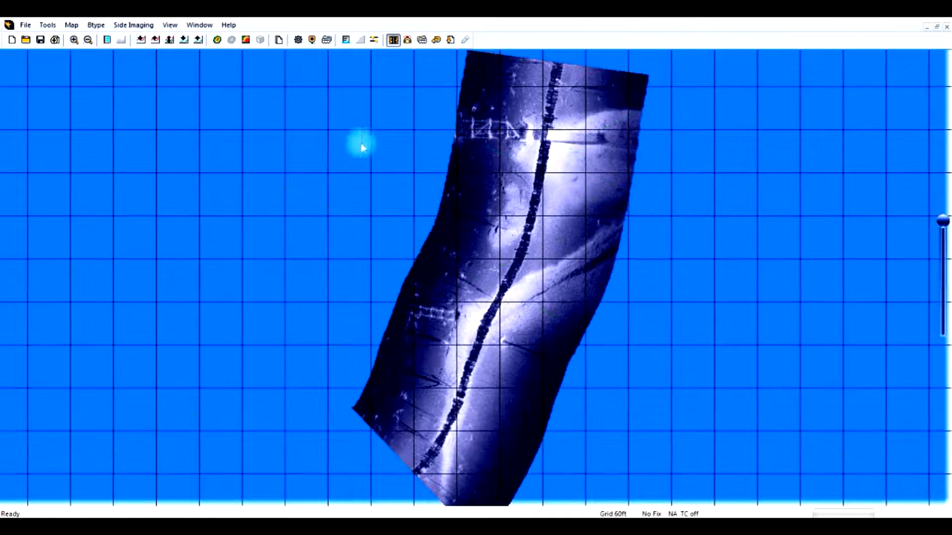
Start a new map and replay a side-imaging recording from the Underwater Railroad RECORD folder, inspecting the structure's position
left_click(11, 41)
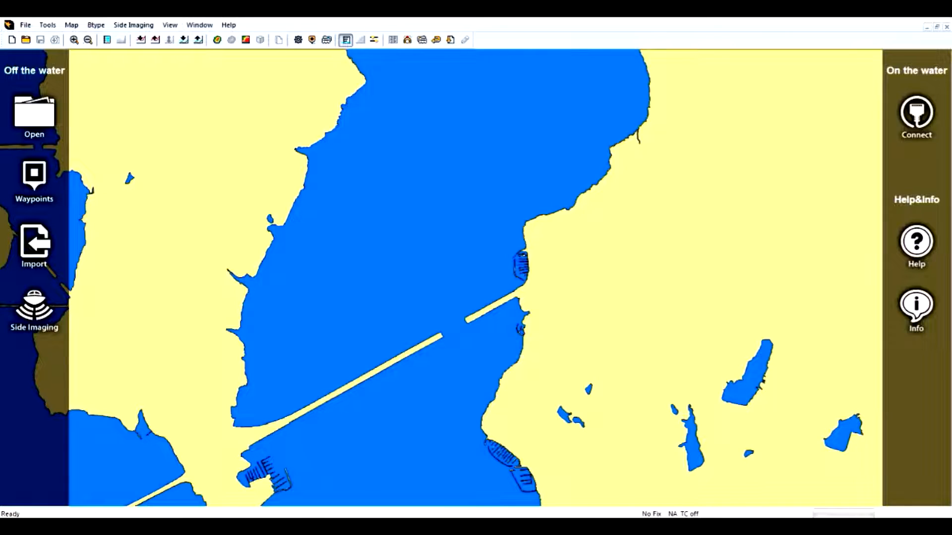
left_click(436, 41)
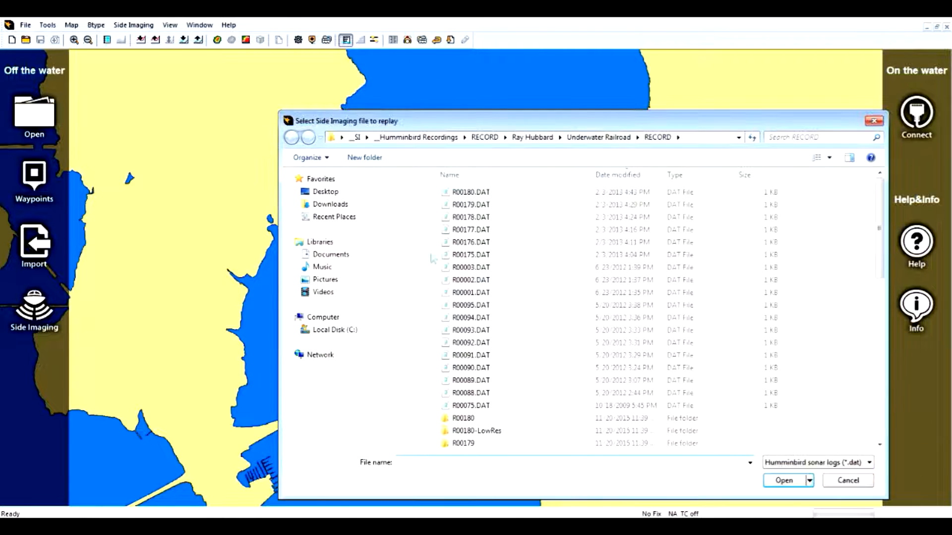
double_click(470, 324)
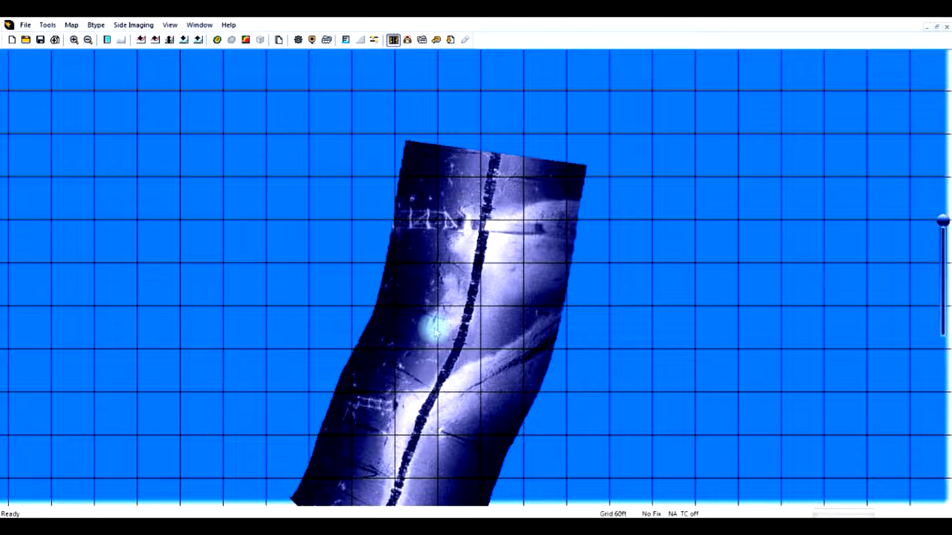
mouse_move(436, 331)
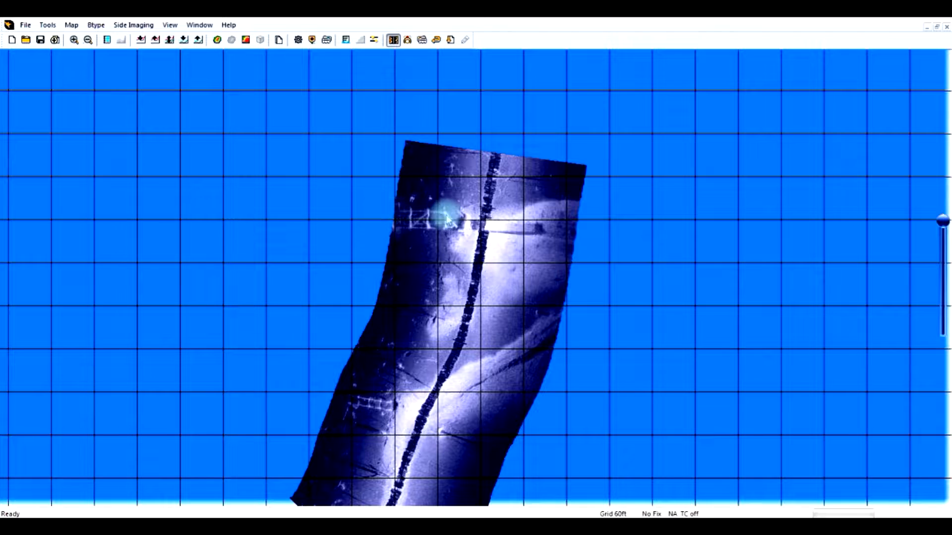
mouse_move(457, 229)
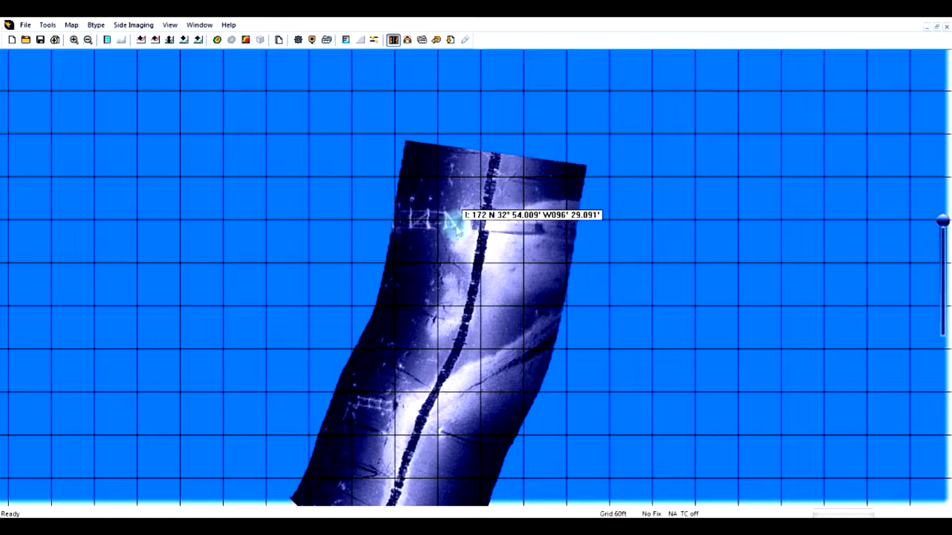